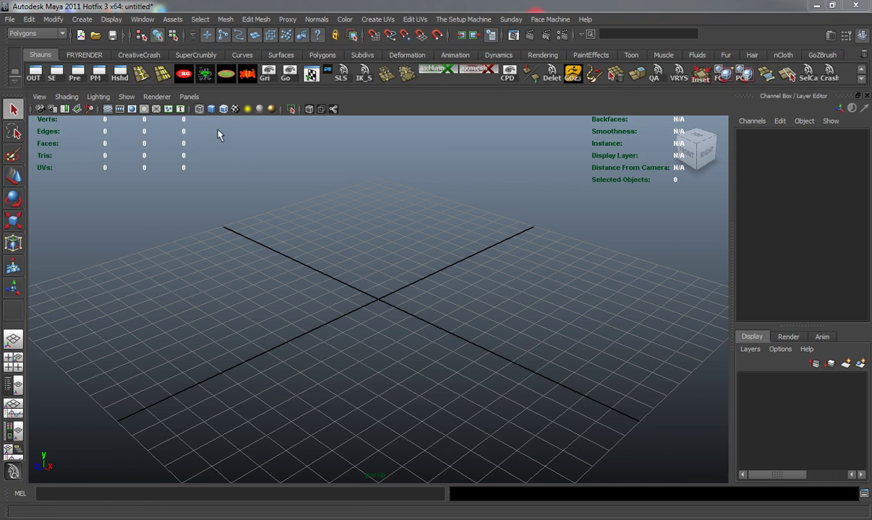
Step: Open the Hypershade from Window > Rendering Editors
{"action": "left_click", "coordinate": [140, 21]}
{"action": "mouse_move", "coordinate": [166, 51]}
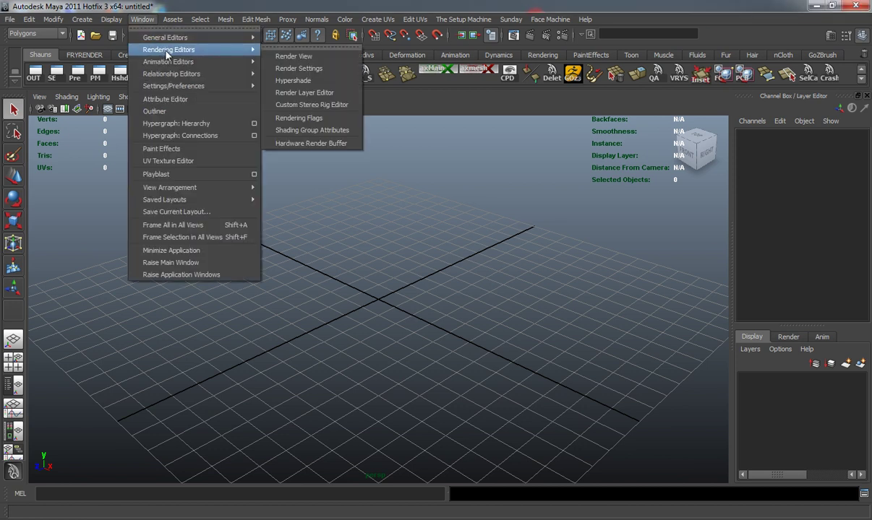
{"action": "left_click", "coordinate": [290, 81]}
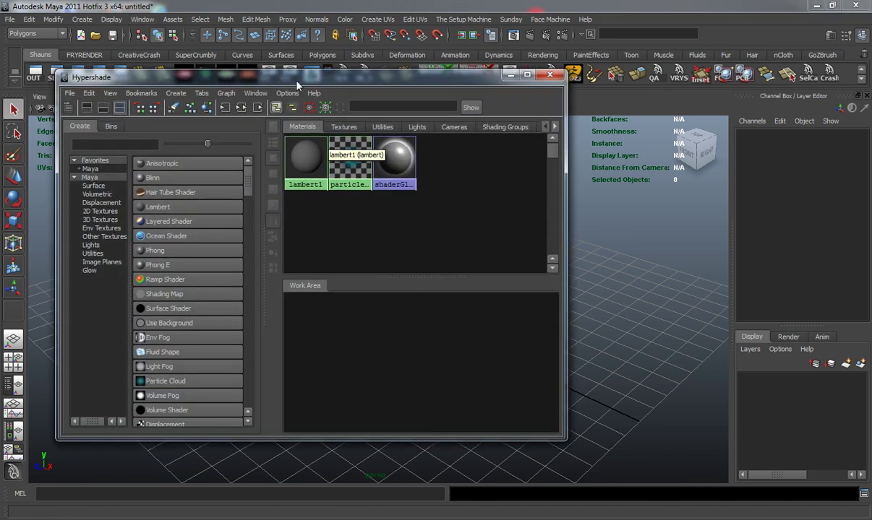
Step: Enlarge the Hypershade window to fill most of the screen and widen the Create node panel
{"action": "left_click_drag", "start_coordinate": [296, 80], "coordinate": [286, 40]}
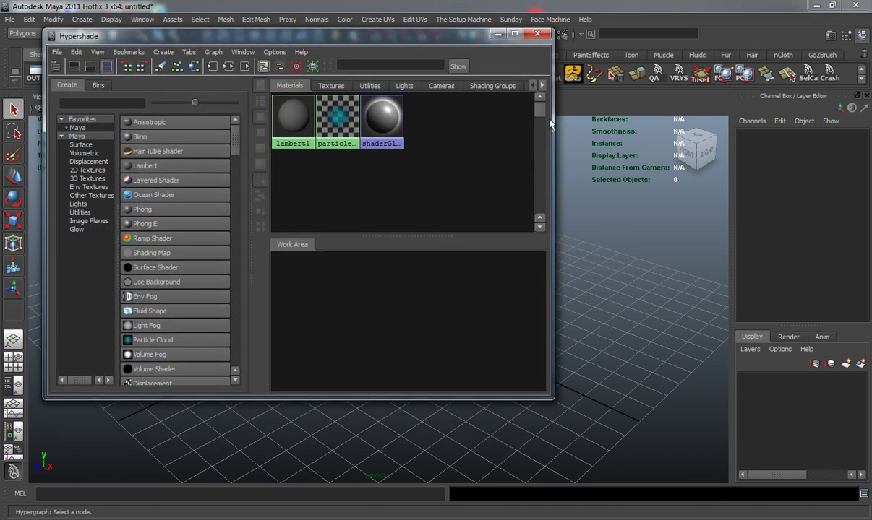
{"action": "left_click_drag", "start_coordinate": [553, 122], "coordinate": [805, 133]}
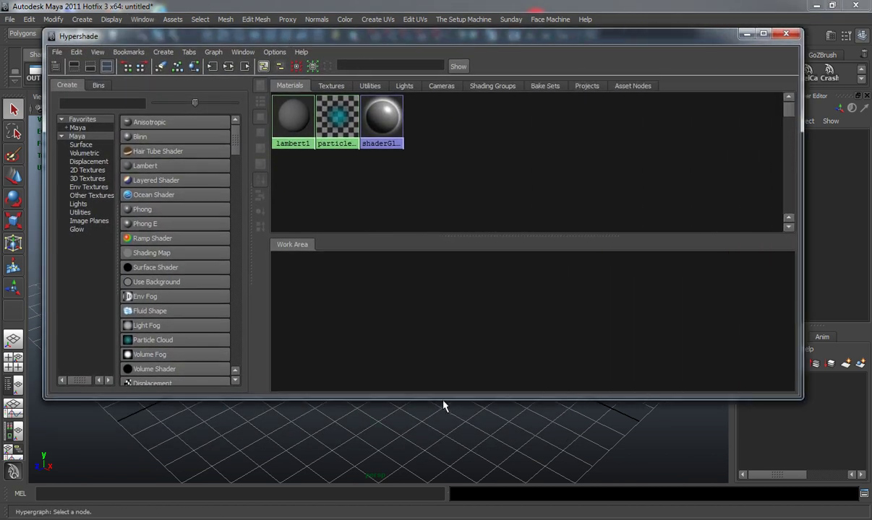
{"action": "left_click_drag", "start_coordinate": [437, 398], "coordinate": [439, 483]}
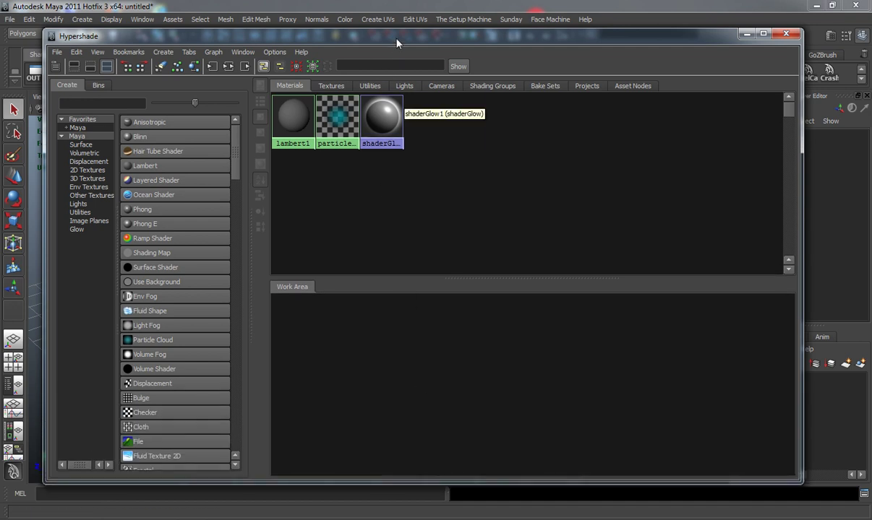
{"action": "left_click_drag", "start_coordinate": [393, 29], "coordinate": [378, 14]}
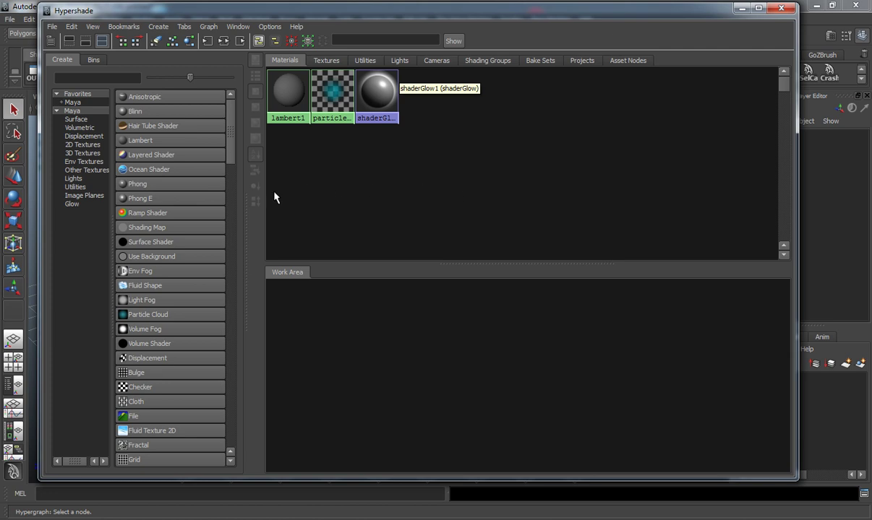
{"action": "left_click_drag", "start_coordinate": [245, 196], "coordinate": [277, 207]}
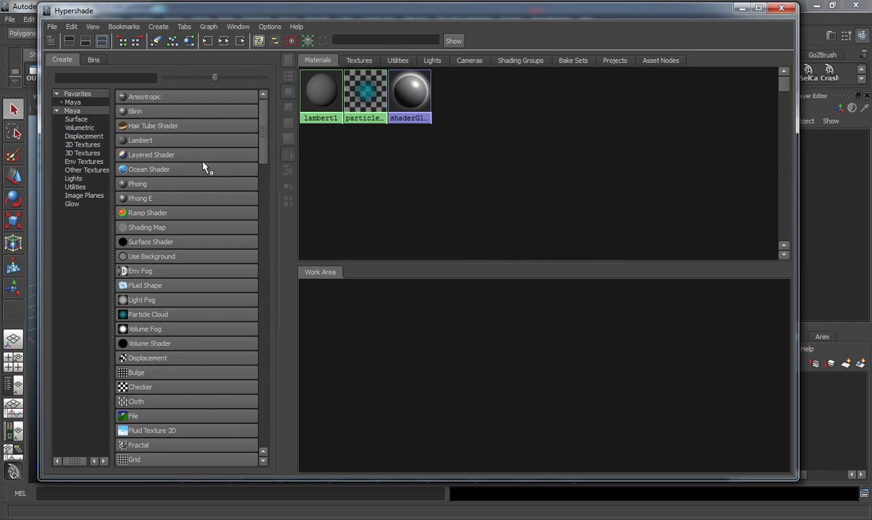
Step: Show the Hypershade File menu with its import and export options
{"action": "left_click", "coordinate": [51, 27]}
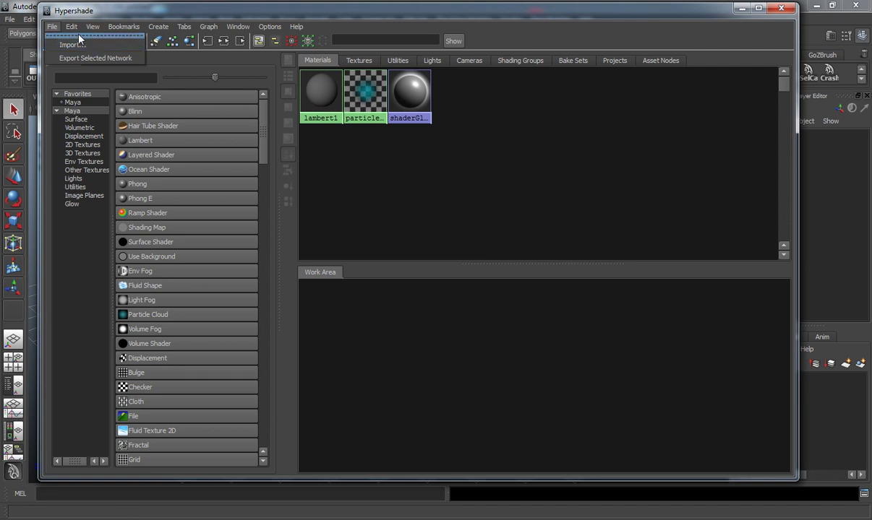
Step: Tear off the Hypershade Edit menu into a floating window and move it down and right
{"action": "left_click", "coordinate": [71, 26]}
{"action": "left_click", "coordinate": [88, 36]}
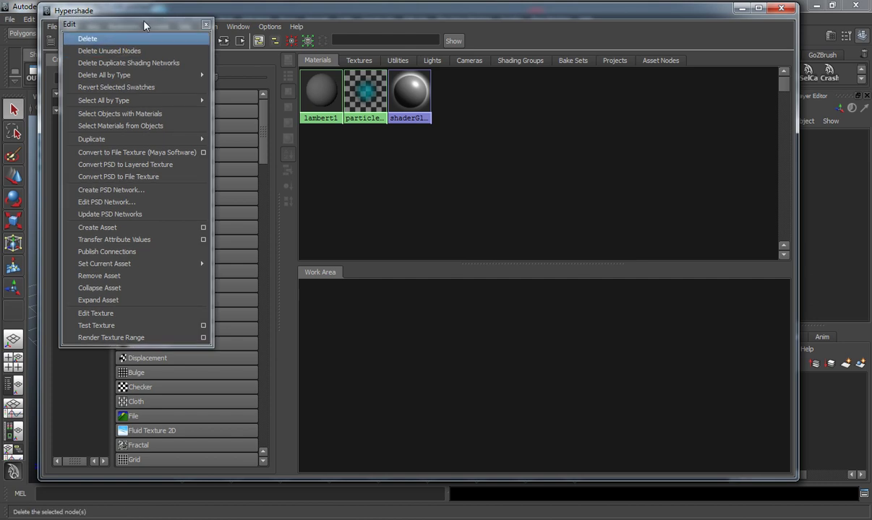
{"action": "left_click_drag", "start_coordinate": [157, 27], "coordinate": [170, 56]}
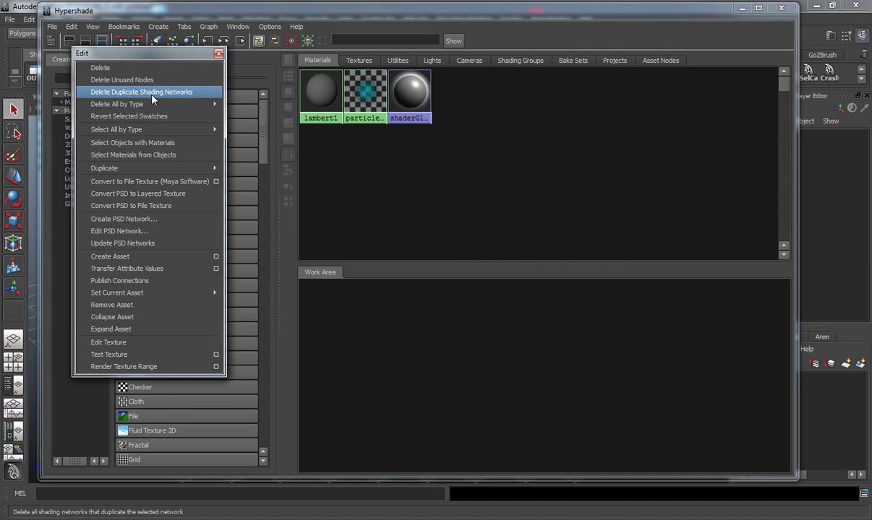
Step: Browse the Delete All by Type and Select All by Type submenus in the torn-off Edit window
{"action": "mouse_move", "coordinate": [154, 108]}
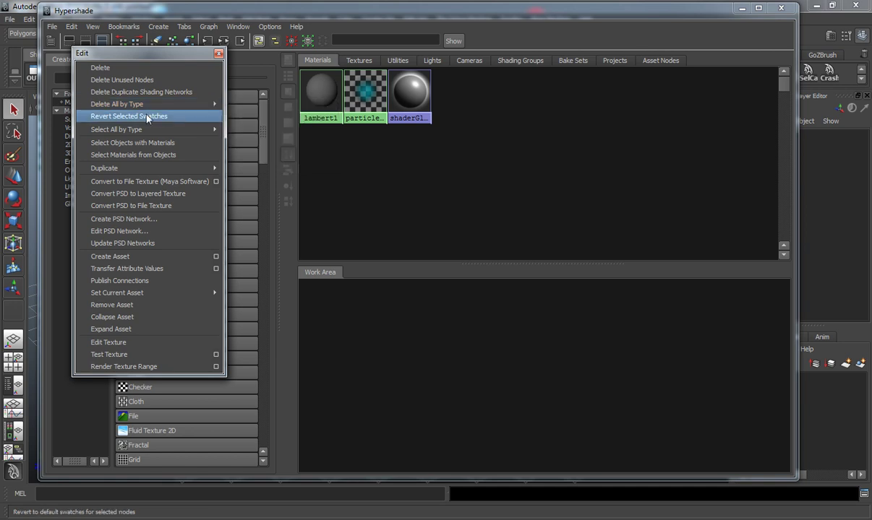
{"action": "mouse_move", "coordinate": [146, 129]}
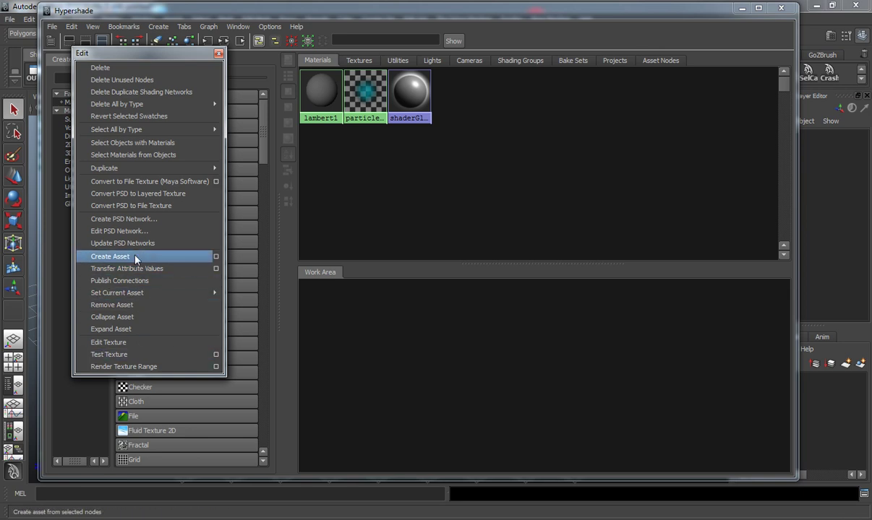
{"action": "left_click", "coordinate": [100, 67]}
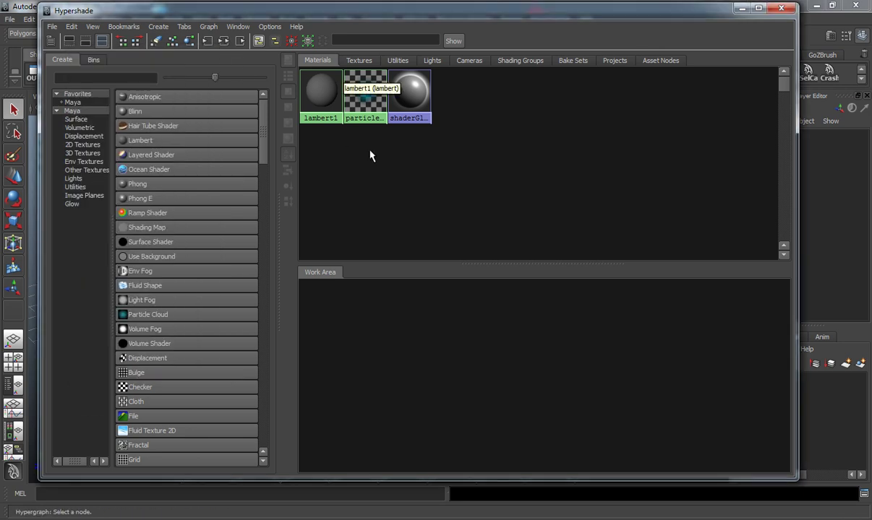
{"action": "left_click", "coordinate": [99, 28]}
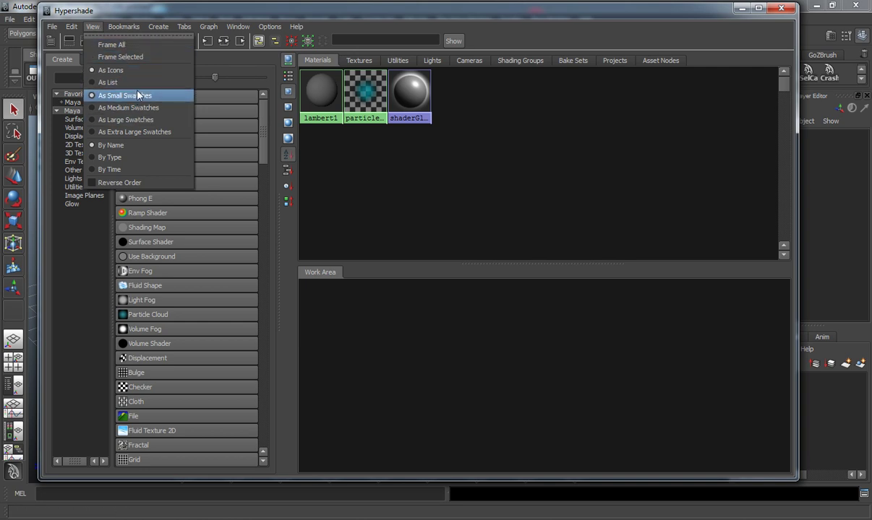
{"action": "left_click", "coordinate": [129, 84]}
{"action": "left_click", "coordinate": [92, 27]}
{"action": "left_click", "coordinate": [100, 69]}
{"action": "left_click", "coordinate": [92, 27]}
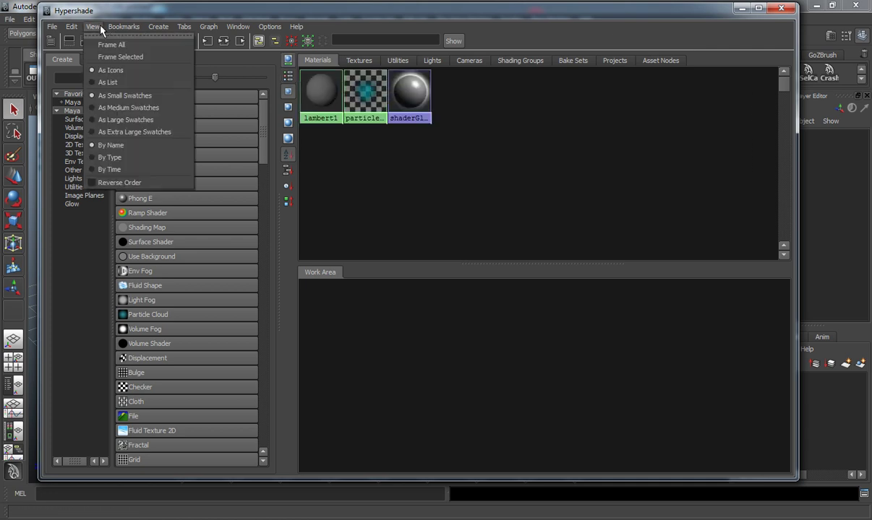
{"action": "left_click", "coordinate": [134, 132]}
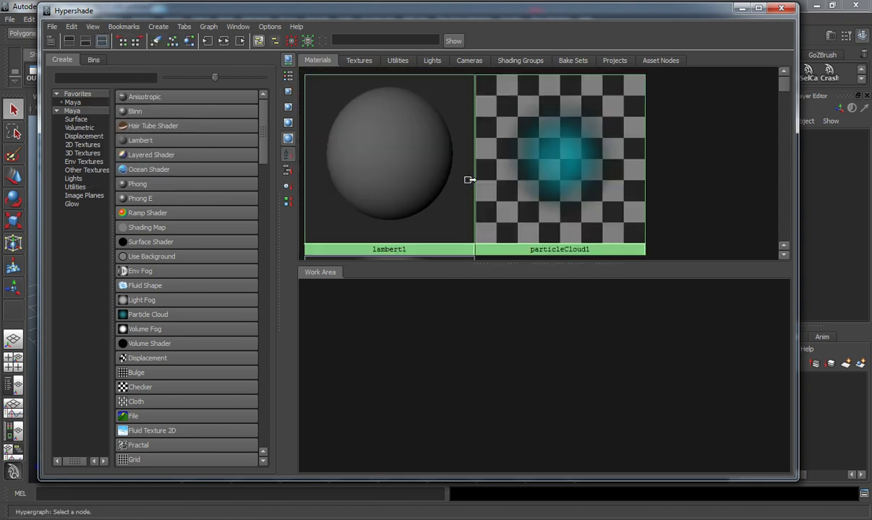
{"action": "left_click", "coordinate": [92, 27]}
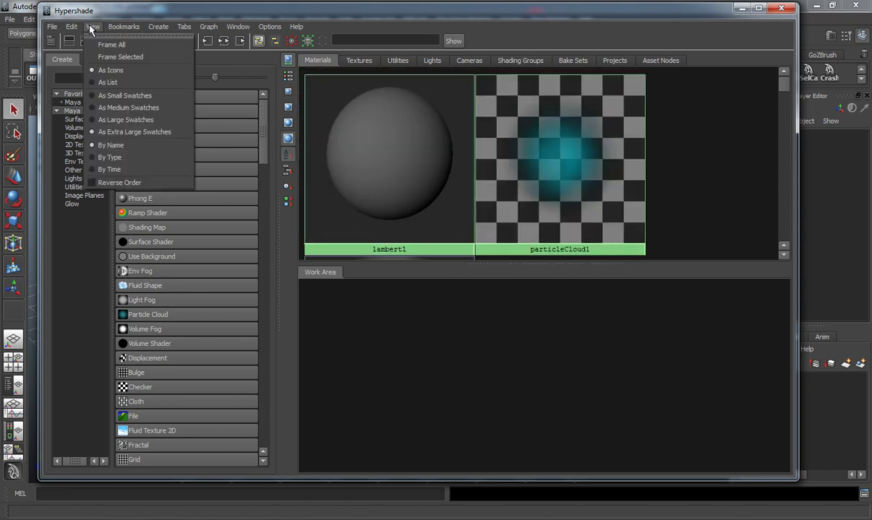
{"action": "left_click", "coordinate": [125, 120]}
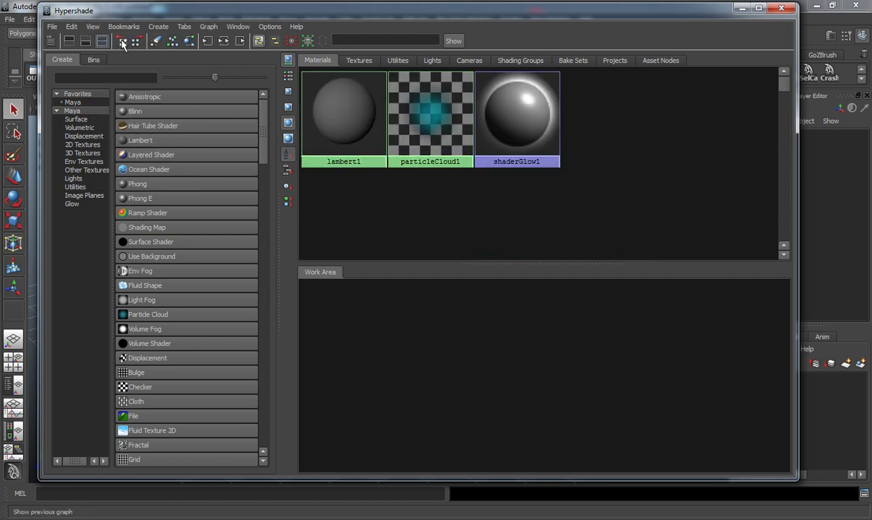
{"action": "left_click", "coordinate": [93, 27]}
{"action": "left_click", "coordinate": [127, 108]}
{"action": "left_click", "coordinate": [93, 27]}
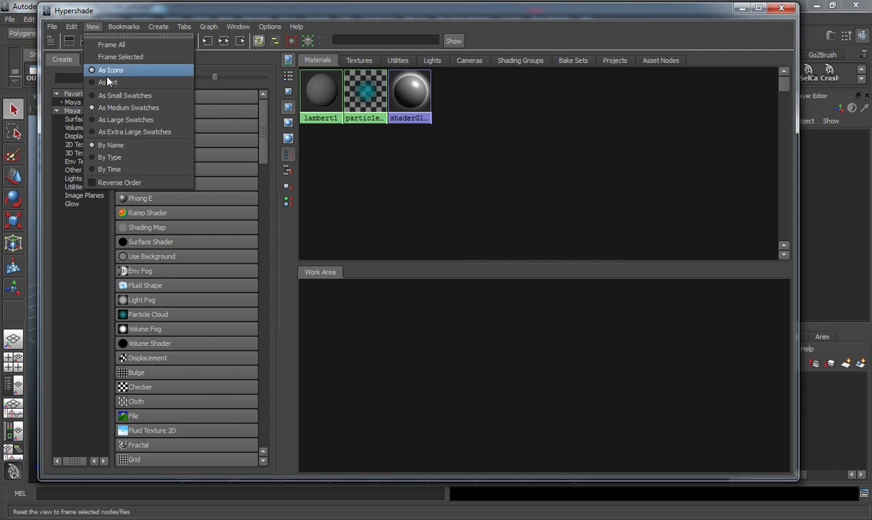
{"action": "left_click", "coordinate": [110, 157]}
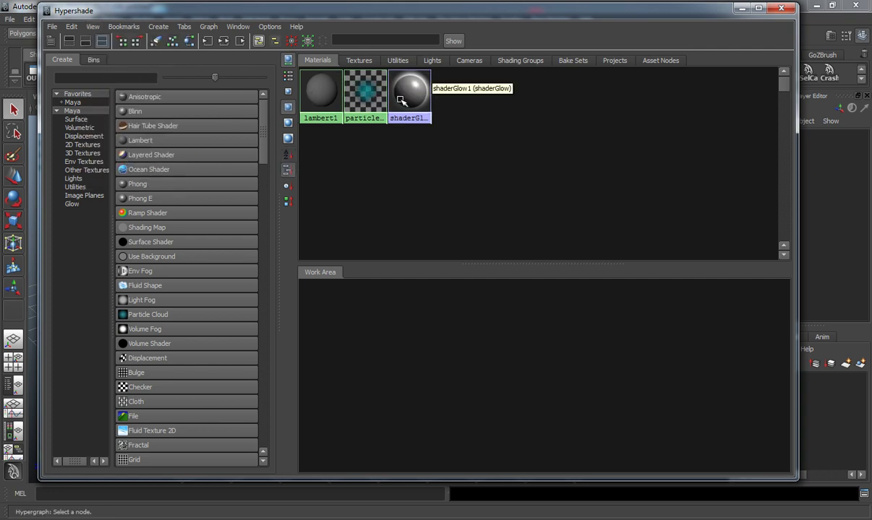
{"action": "left_click", "coordinate": [95, 27]}
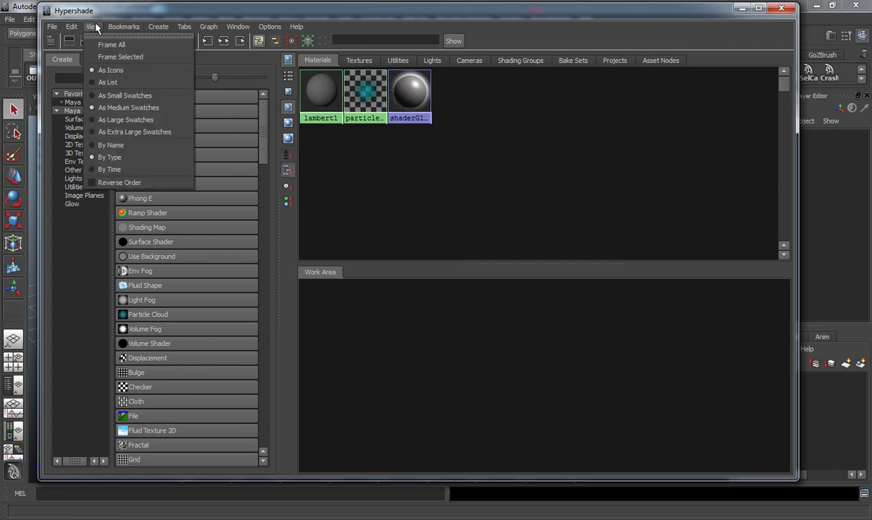
{"action": "left_click", "coordinate": [117, 144]}
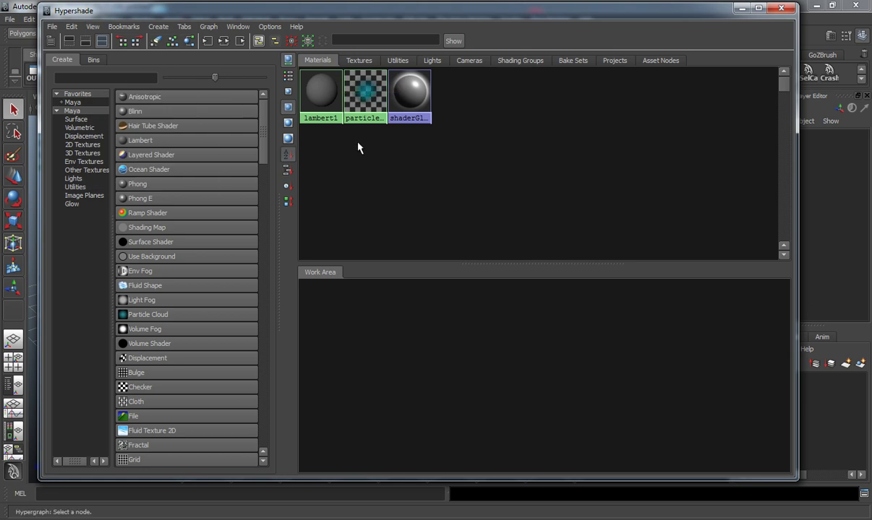
Step: Check the Bookmarks and Create menus, then create a Phong material and centre phong1 in the Work Area
{"action": "left_click", "coordinate": [130, 27]}
{"action": "mouse_move", "coordinate": [149, 29]}
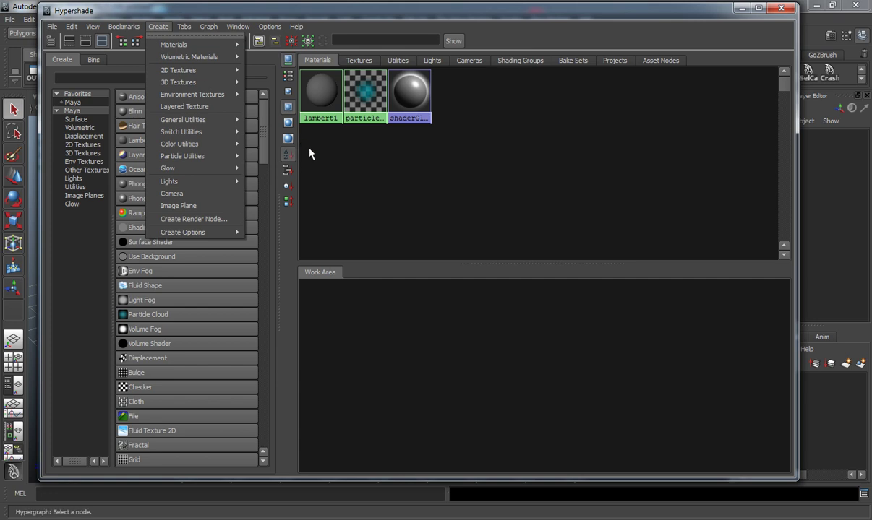
{"action": "left_click", "coordinate": [339, 165]}
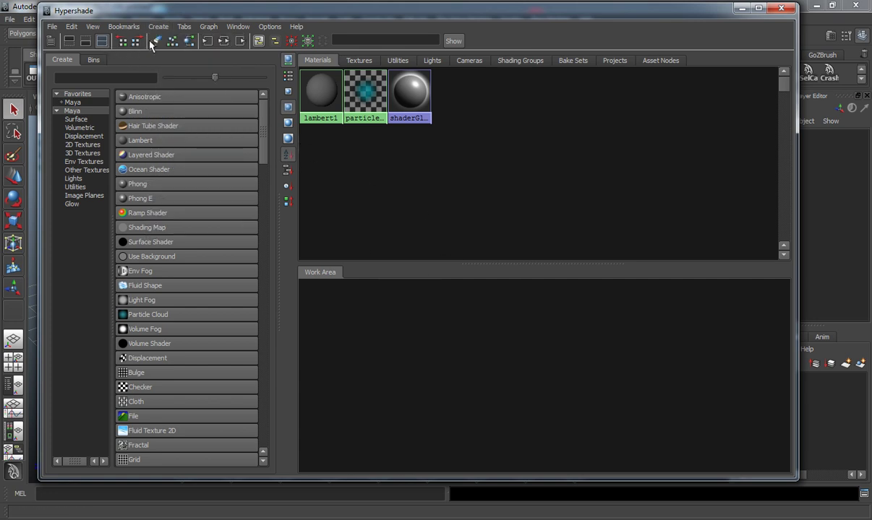
{"action": "left_click", "coordinate": [141, 188]}
{"action": "left_click_drag", "start_coordinate": [322, 295], "coordinate": [486, 338]}
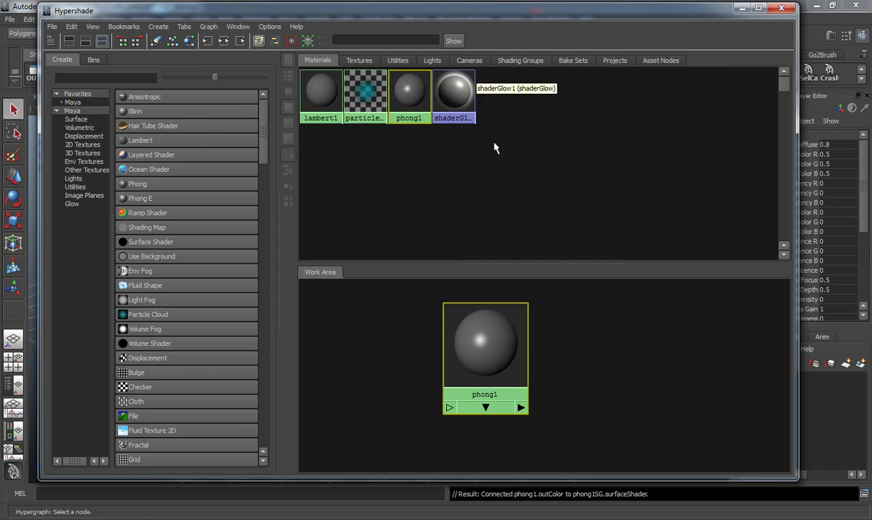
Step: Switch between the tabs-only and Work-Area-only layouts, repositioning phong1 in the graph
{"action": "left_click", "coordinate": [69, 41]}
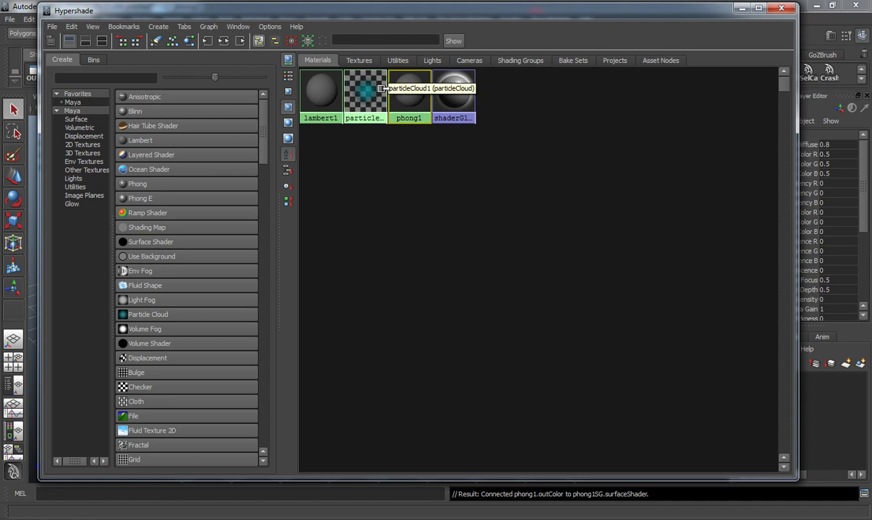
{"action": "left_click", "coordinate": [86, 41]}
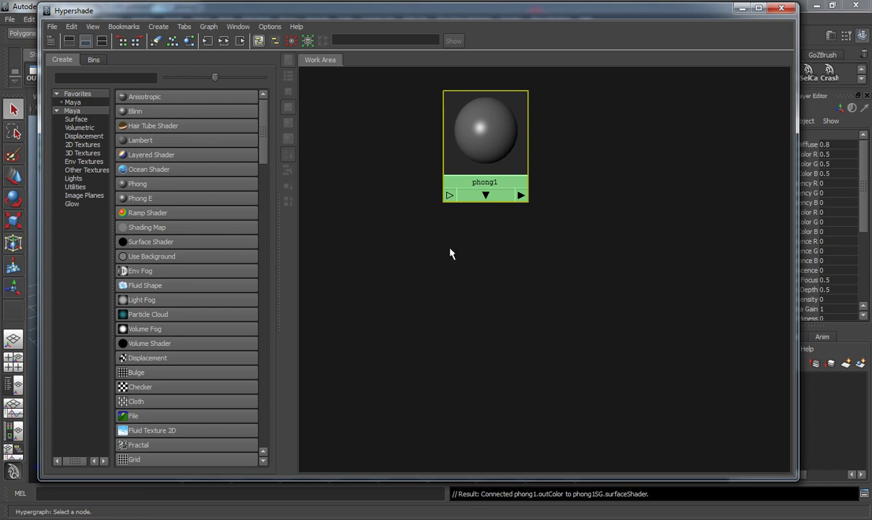
{"action": "left_click_drag", "start_coordinate": [466, 142], "coordinate": [560, 177]}
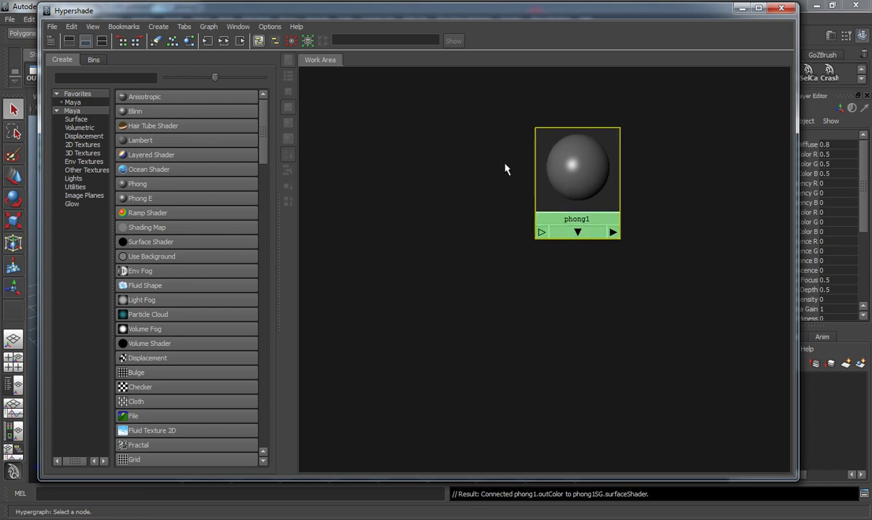
{"action": "left_click_drag", "start_coordinate": [576, 164], "coordinate": [608, 136]}
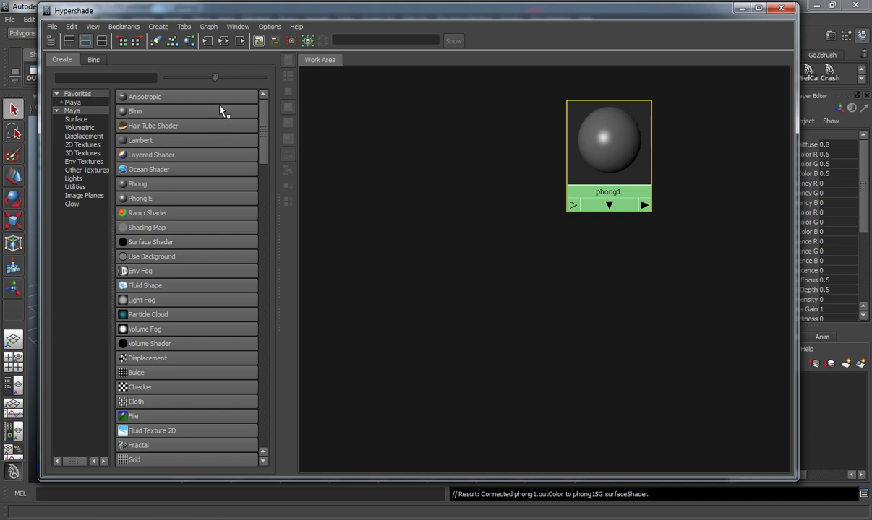
Step: Show both top and bottom tabs, centre phong1, and graph materials on selected objects
{"action": "left_click", "coordinate": [102, 42]}
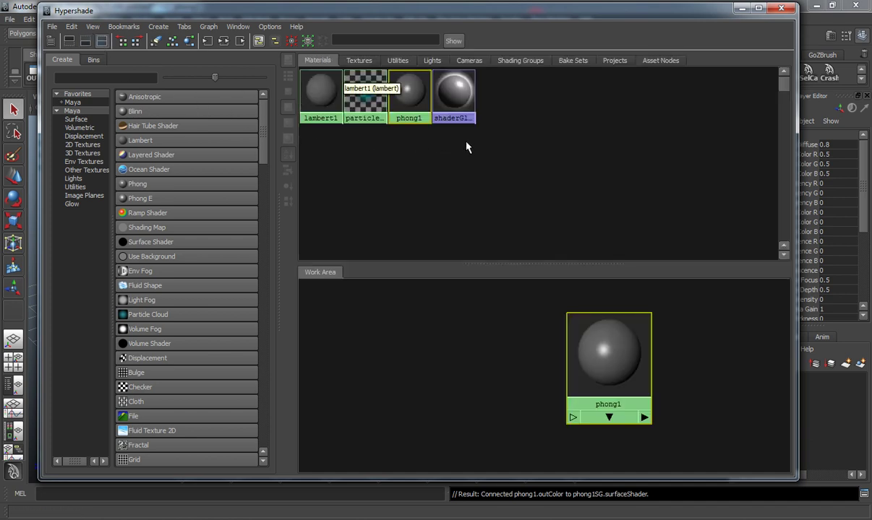
{"action": "left_click_drag", "start_coordinate": [609, 356], "coordinate": [496, 337]}
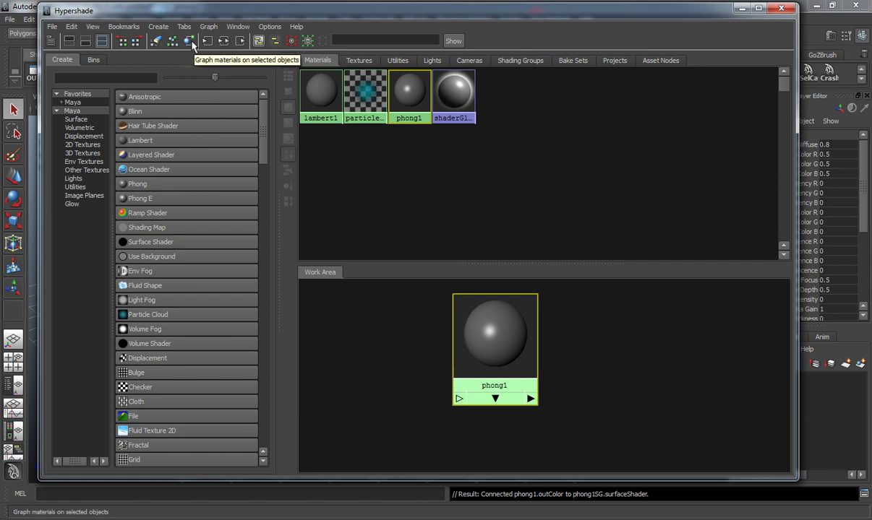
{"action": "left_click", "coordinate": [190, 42]}
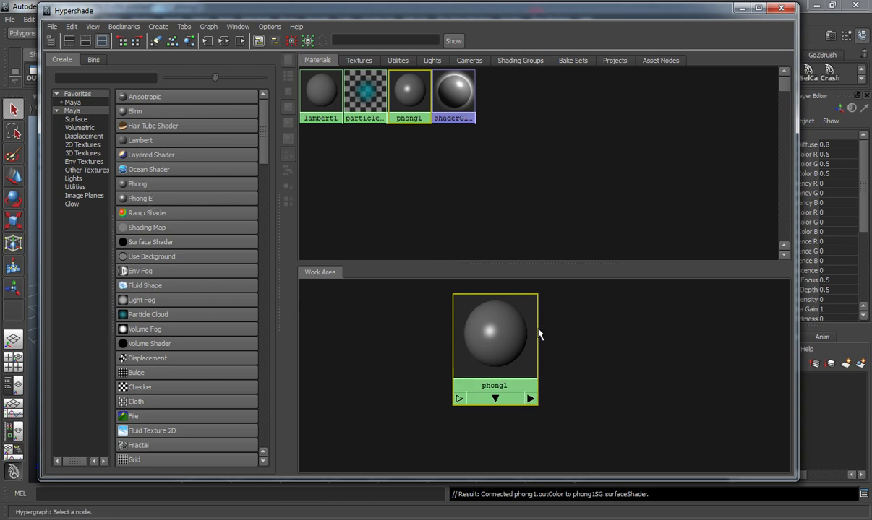
Step: Add a Ramp texture and connect it to phong1's color, placing ramp1 left of phong1
{"action": "scroll", "coordinate": [156, 275], "scroll_direction": "down", "scroll_amount": 5}
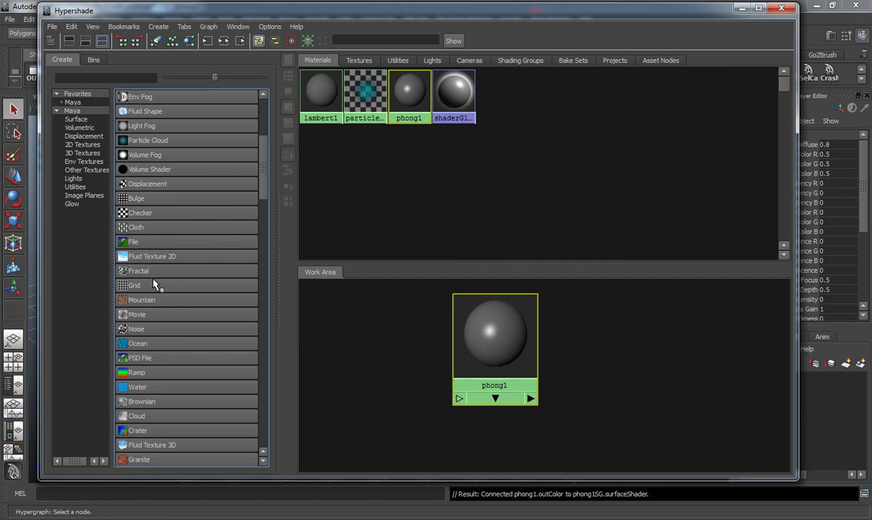
{"action": "middle_click_drag", "start_coordinate": [137, 329], "coordinate": [331, 412]}
{"action": "left_click_drag", "start_coordinate": [331, 412], "coordinate": [348, 317]}
{"action": "middle_click_drag", "start_coordinate": [483, 307], "coordinate": [498, 331]}
{"action": "key", "text": "Escape"}
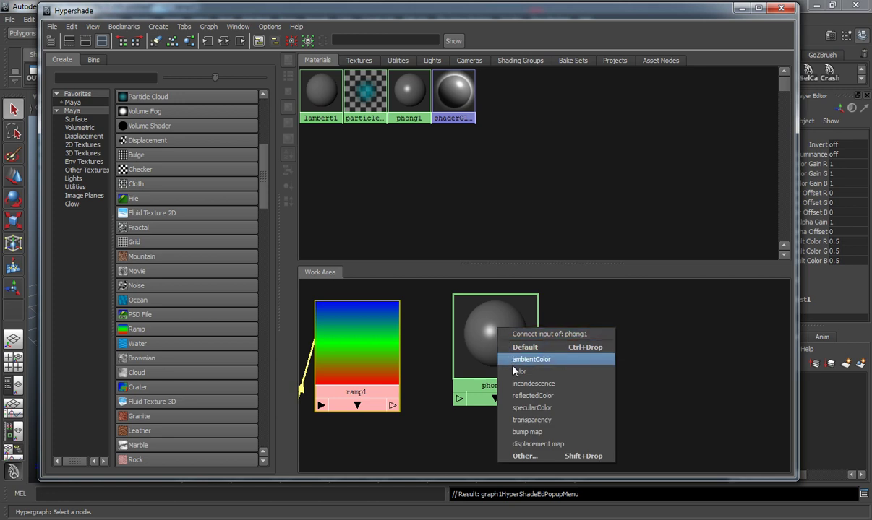
{"action": "left_click", "coordinate": [506, 372]}
{"action": "left_click_drag", "start_coordinate": [498, 345], "coordinate": [555, 348]}
{"action": "left_click_drag", "start_coordinate": [370, 348], "coordinate": [409, 340]}
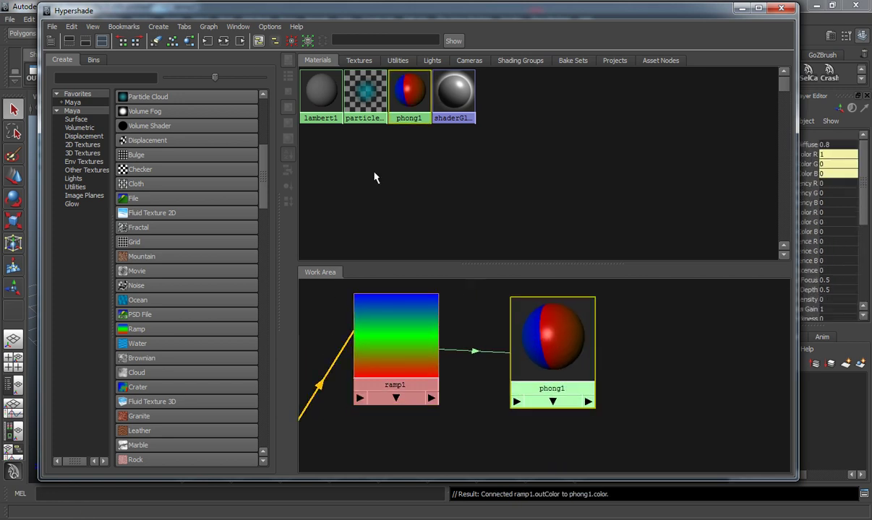
Step: Graph the input connections and pan, arrange and zoom the work area around ramp1 and phong1
{"action": "left_click", "coordinate": [205, 46]}
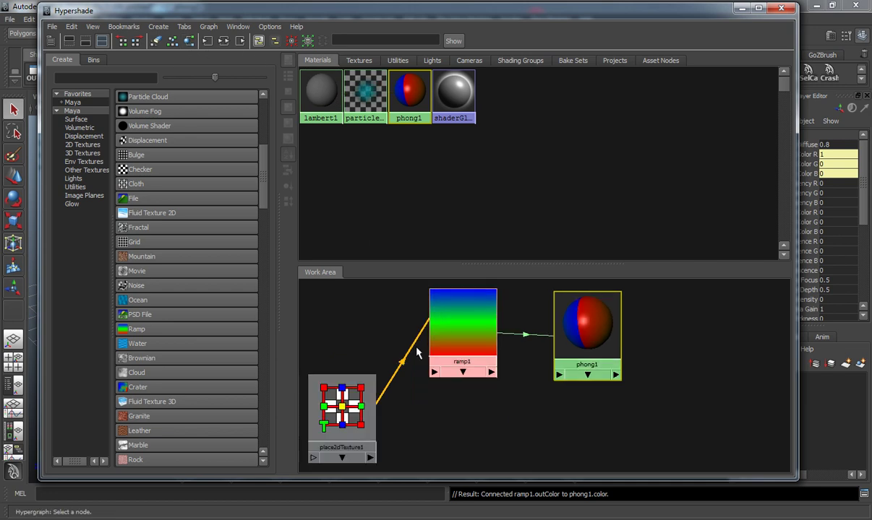
{"action": "scroll", "coordinate": [355, 311], "scroll_direction": "up", "scroll_amount": 5}
{"action": "scroll", "coordinate": [488, 349], "scroll_direction": "down", "scroll_amount": 1}
{"action": "middle_click_drag", "start_coordinate": [489, 349], "coordinate": [657, 347], "text": "alt"}
{"action": "middle_click_drag", "start_coordinate": [557, 365], "coordinate": [521, 335], "text": "alt"}
{"action": "left_click_drag", "start_coordinate": [487, 292], "coordinate": [546, 337]}
{"action": "middle_click_drag", "start_coordinate": [547, 337], "coordinate": [350, 348], "text": "alt"}
{"action": "middle_click_drag", "start_coordinate": [608, 359], "coordinate": [665, 376], "text": "alt"}
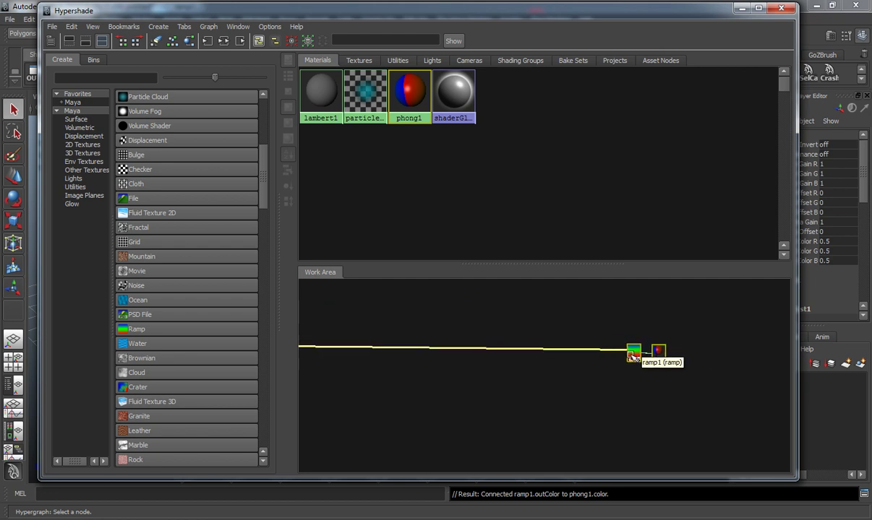
{"action": "left_click", "coordinate": [580, 368]}
{"action": "left_click_drag", "start_coordinate": [634, 354], "coordinate": [541, 256]}
{"action": "right_click_drag", "start_coordinate": [609, 356], "coordinate": [550, 178], "text": "alt"}
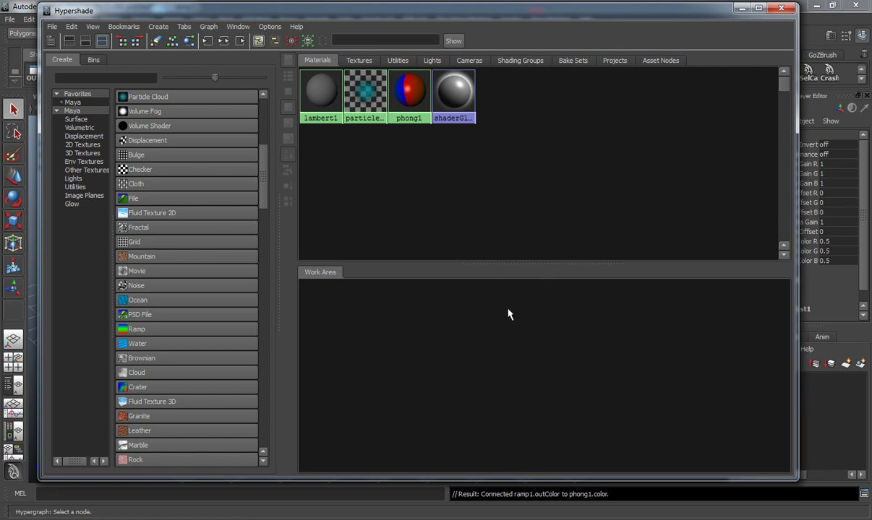
Step: Zoom in, select phong1 and frame it with F, then zoom out slightly
{"action": "right_click_drag", "start_coordinate": [521, 338], "coordinate": [564, 424], "text": "alt"}
{"action": "left_click", "coordinate": [548, 395]}
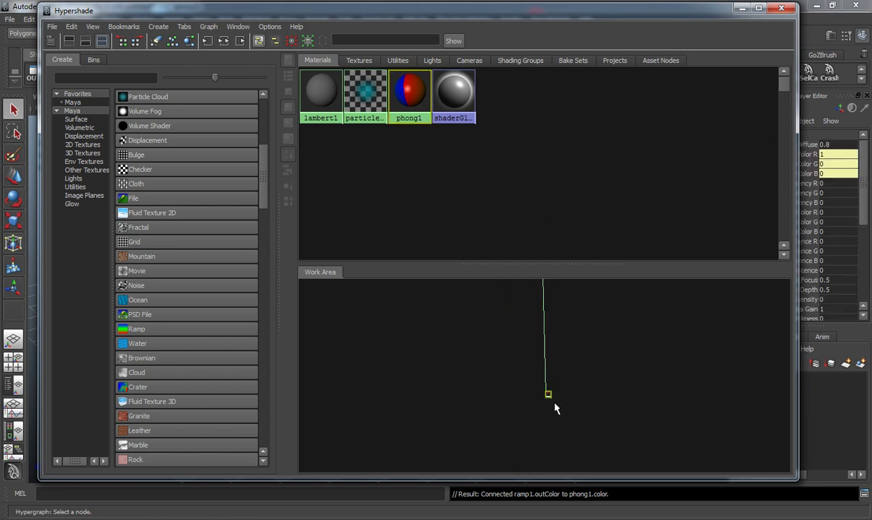
{"action": "key", "text": "f"}
{"action": "right_click_drag", "start_coordinate": [502, 380], "coordinate": [454, 302], "text": "alt"}
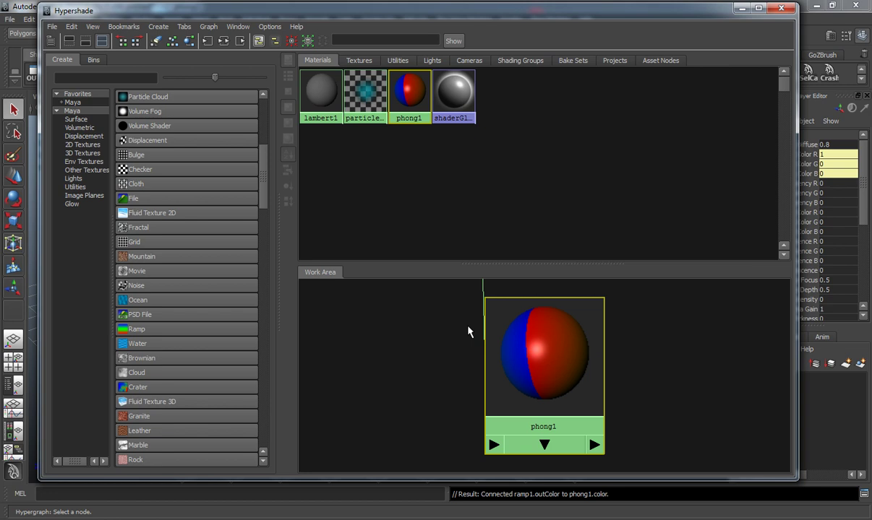
Step: Graph phong1's input, input-and-output, then output connections, showing phong1 feeding phong1SG
{"action": "left_click", "coordinate": [192, 44]}
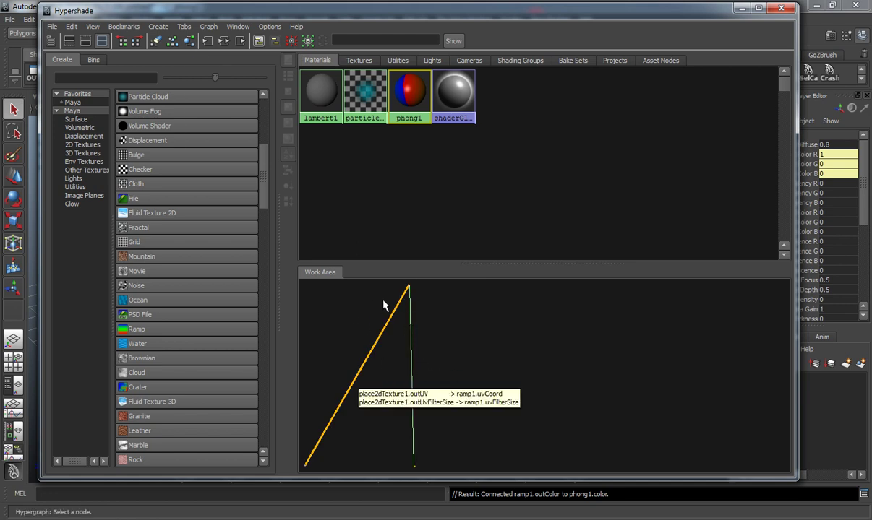
{"action": "left_click", "coordinate": [208, 42]}
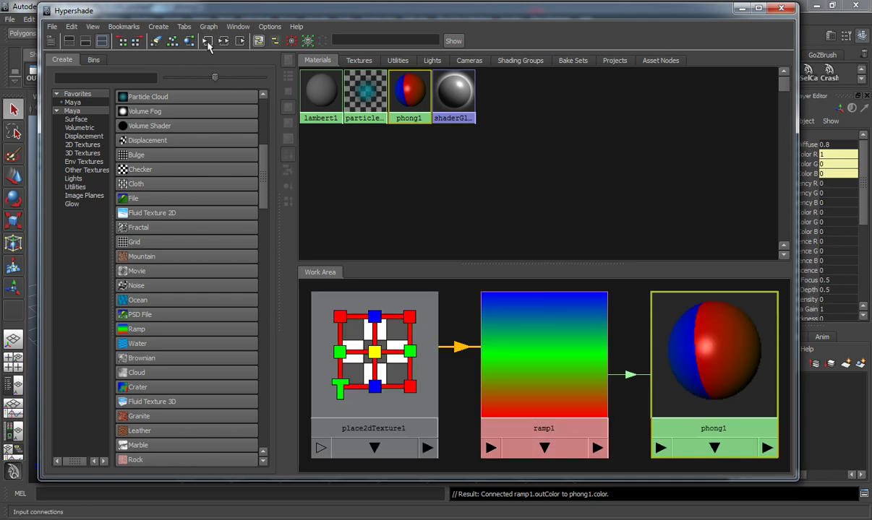
{"action": "left_click", "coordinate": [225, 42]}
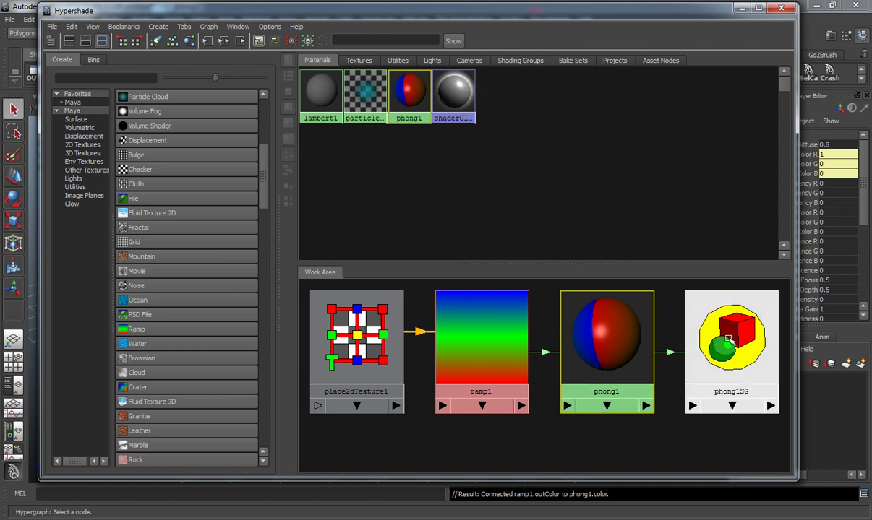
{"action": "left_click", "coordinate": [224, 40]}
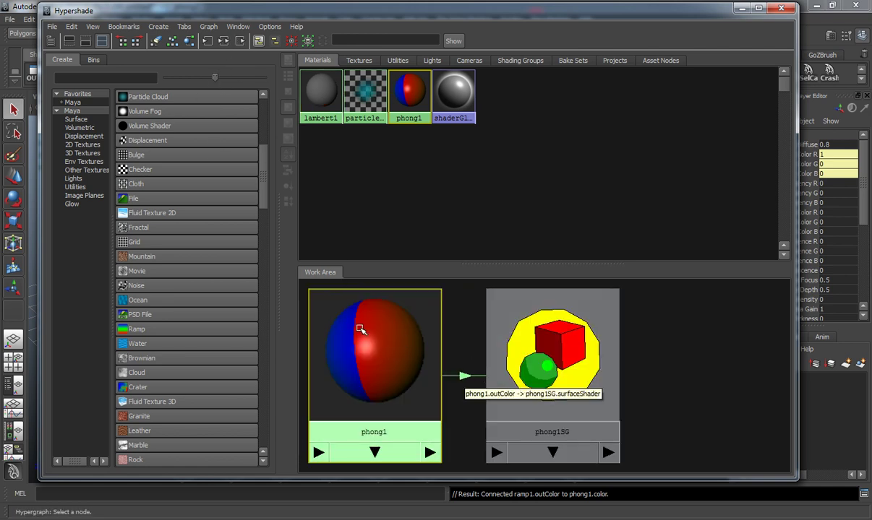
{"action": "scroll", "coordinate": [383, 354], "scroll_direction": "down", "scroll_amount": 2}
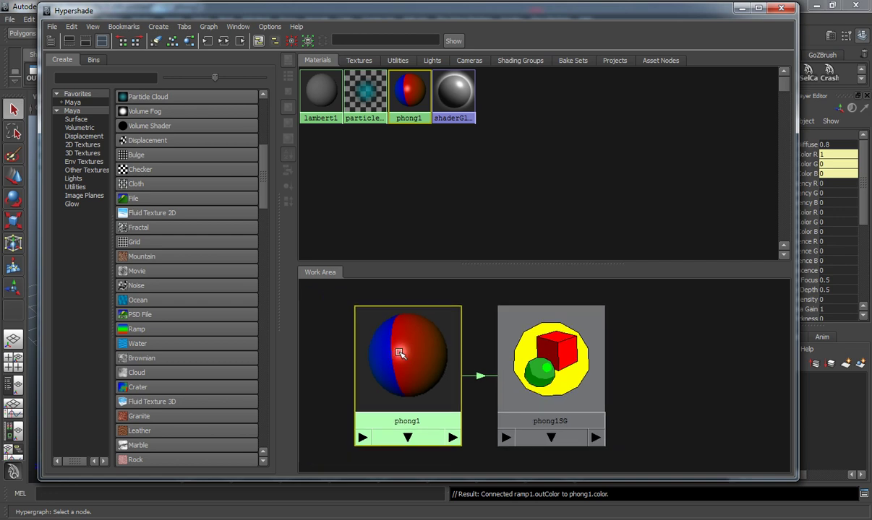
{"action": "left_click", "coordinate": [212, 27]}
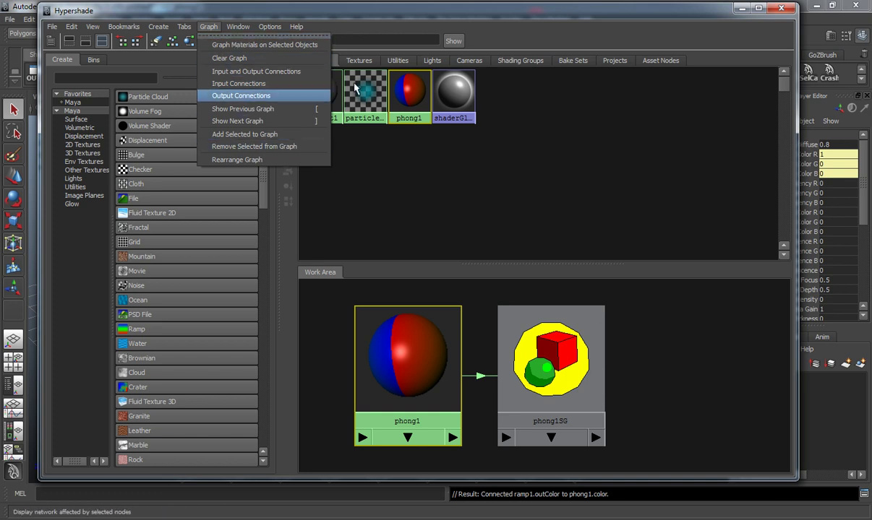
Step: Open phong1 in the Attribute Editor and move the Hypershade left beside it
{"action": "left_click", "coordinate": [459, 22]}
{"action": "left_click", "coordinate": [238, 26]}
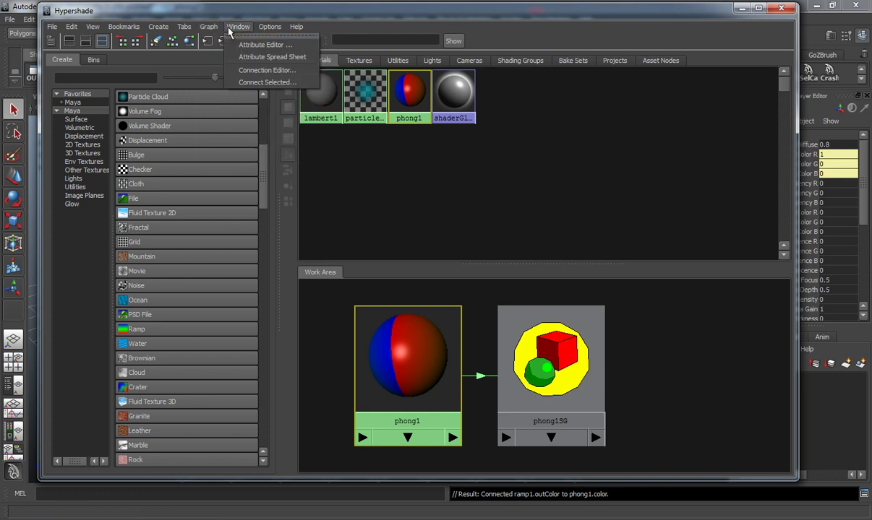
{"action": "left_click", "coordinate": [265, 45]}
{"action": "left_click_drag", "start_coordinate": [676, 16], "coordinate": [476, 23]}
{"action": "mouse_move", "coordinate": [848, 274]}
{"action": "left_mouse_down"}
{"action": "mouse_move", "coordinate": [850, 331]}
{"action": "mouse_move", "coordinate": [849, 304]}
{"action": "left_mouse_up"}
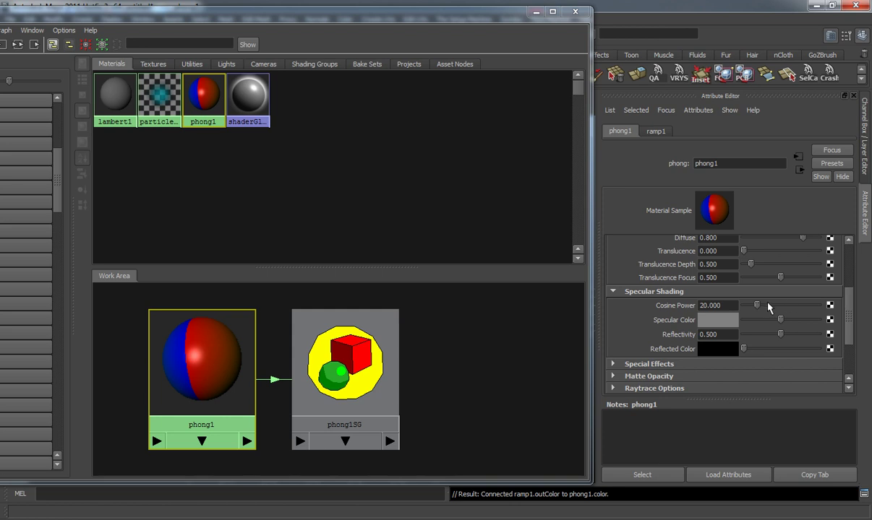
Step: Scroll through phong1's Attribute Editor to reach its specular shading attributes
{"action": "mouse_move", "coordinate": [850, 334]}
{"action": "left_mouse_down"}
{"action": "mouse_move", "coordinate": [850, 285]}
{"action": "mouse_move", "coordinate": [847, 325]}
{"action": "left_mouse_up"}
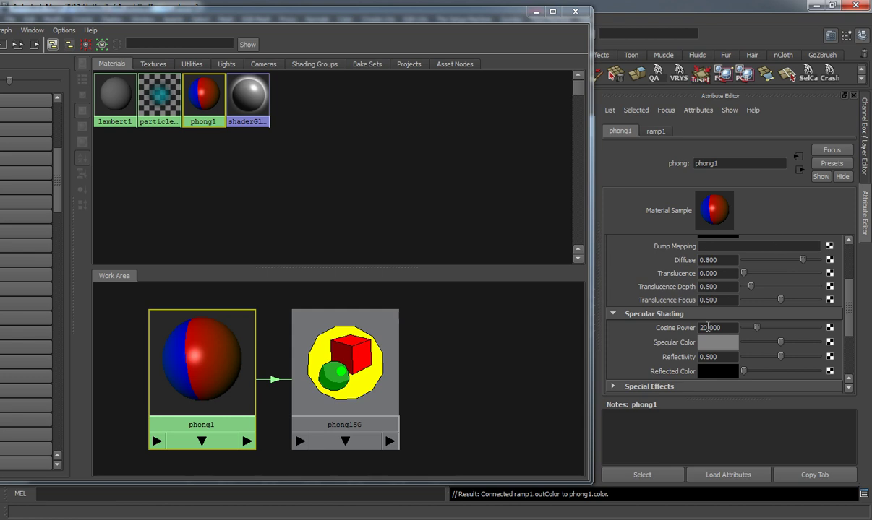
{"action": "scroll", "coordinate": [739, 318], "scroll_direction": "down", "scroll_amount": 1}
{"action": "scroll", "coordinate": [740, 318], "scroll_direction": "up", "scroll_amount": 3}
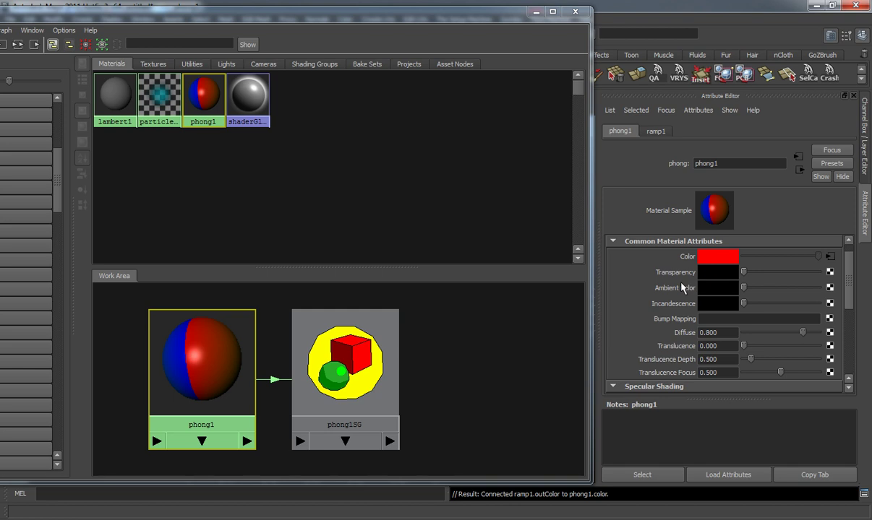
{"action": "scroll", "coordinate": [685, 283], "scroll_direction": "down", "scroll_amount": 5}
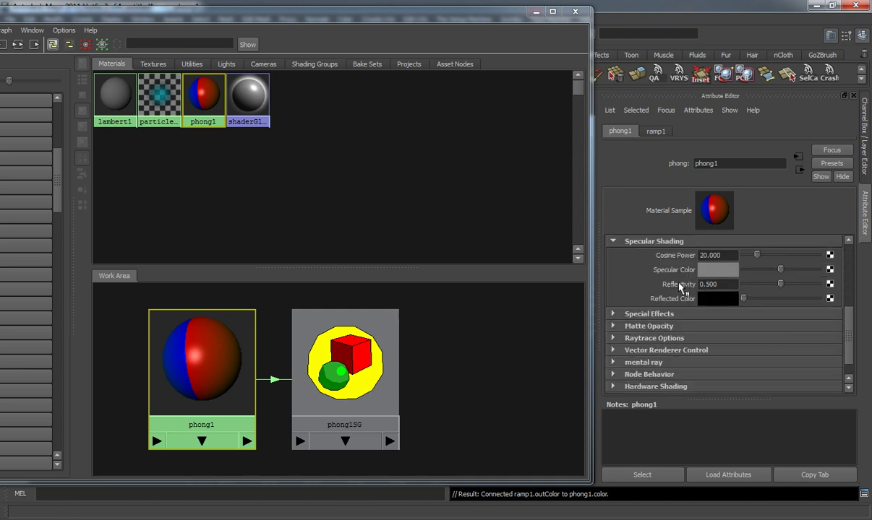
{"action": "scroll", "coordinate": [851, 348], "scroll_direction": "down", "scroll_amount": 1}
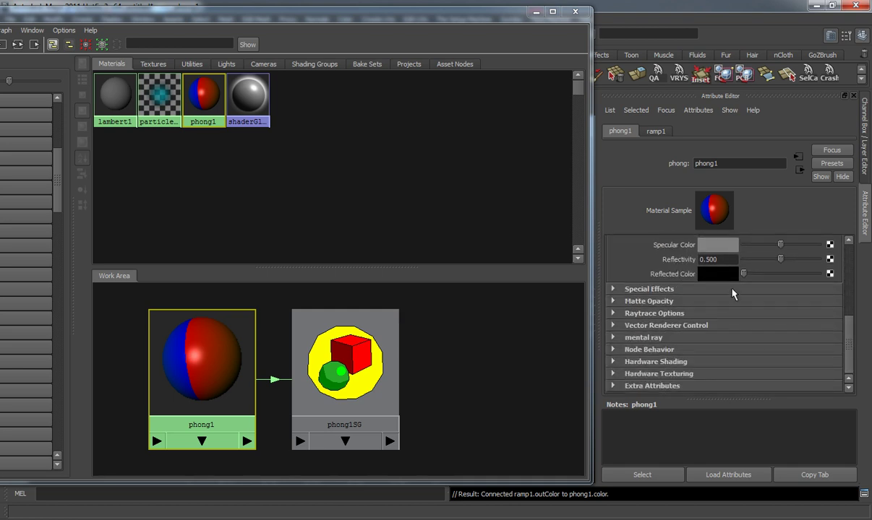
{"action": "mouse_move", "coordinate": [846, 356]}
{"action": "left_mouse_down"}
{"action": "mouse_move", "coordinate": [846, 311]}
{"action": "mouse_move", "coordinate": [740, 301]}
{"action": "left_mouse_up"}
{"action": "scroll", "coordinate": [707, 304], "scroll_direction": "down", "scroll_amount": 1}
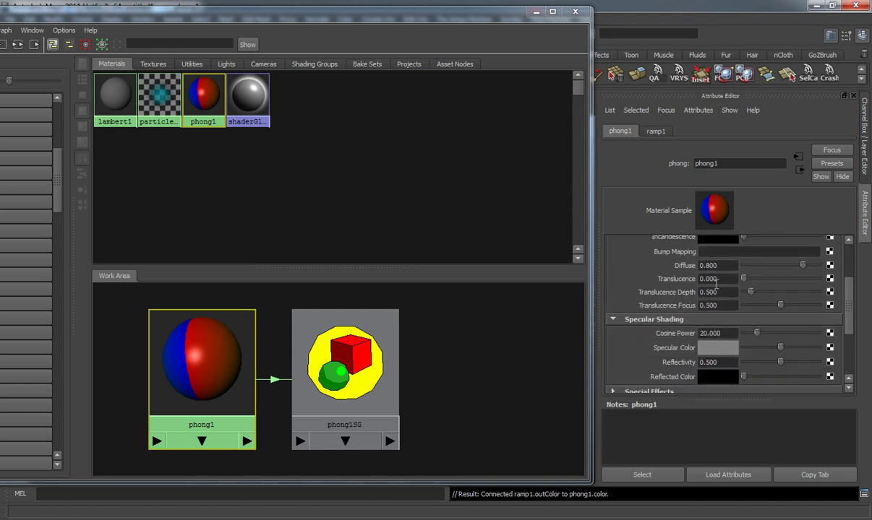
{"action": "scroll", "coordinate": [714, 304], "scroll_direction": "down", "scroll_amount": 1}
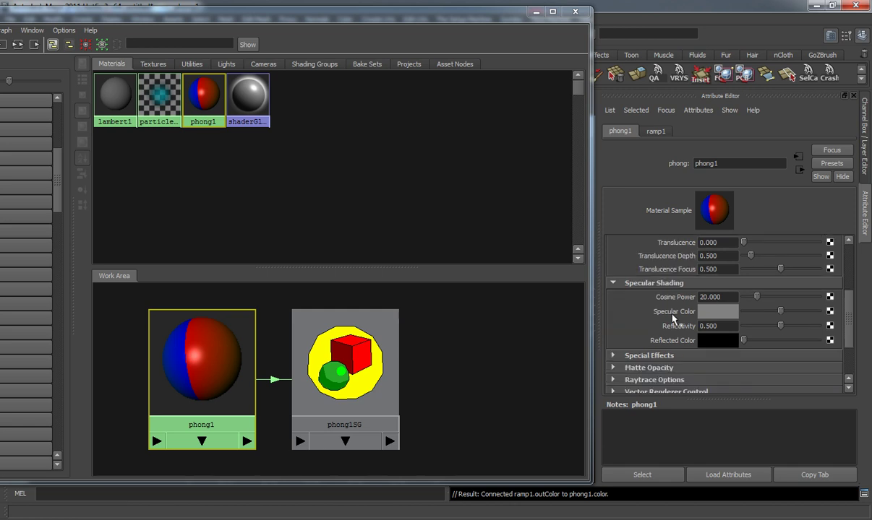
Step: Set phong1's Cosine Power to 46.618 and pick cyan for its Specular Color from the colour history
{"action": "left_click", "coordinate": [757, 302]}
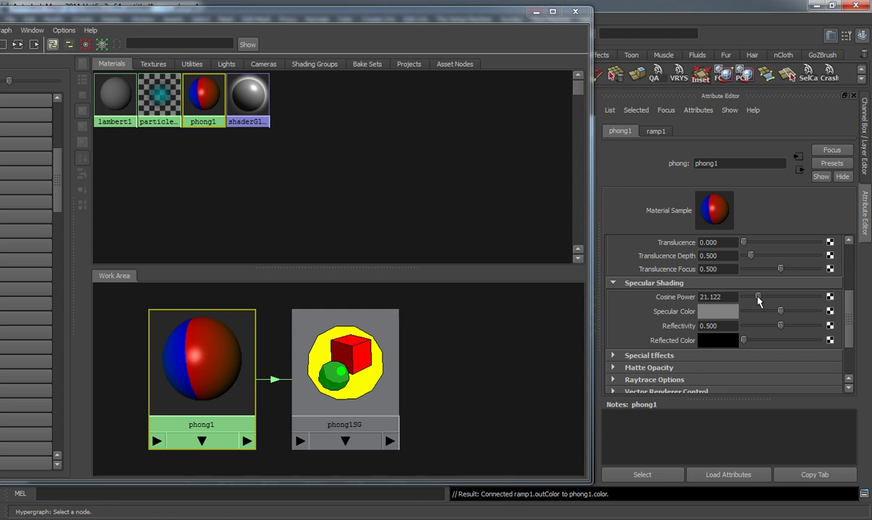
{"action": "left_click_drag", "start_coordinate": [758, 302], "coordinate": [775, 329]}
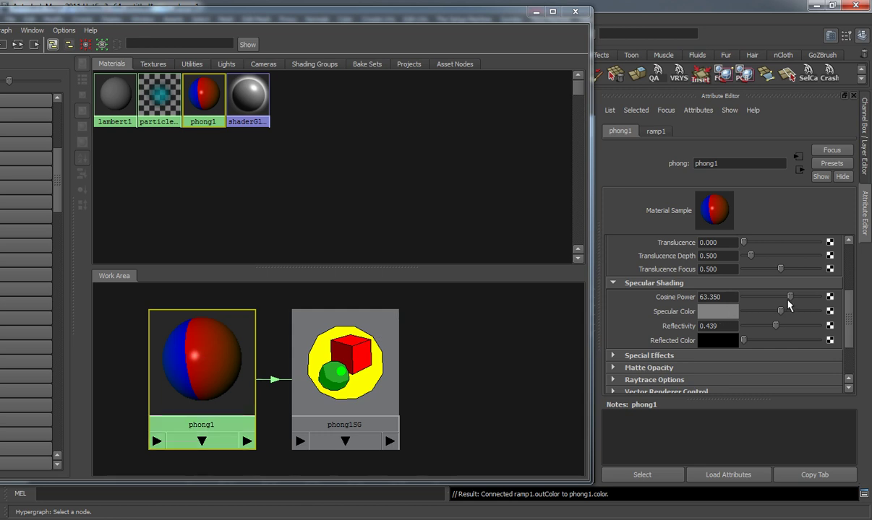
{"action": "left_click_drag", "start_coordinate": [788, 298], "coordinate": [753, 311]}
{"action": "left_click", "coordinate": [766, 312]}
{"action": "left_click", "coordinate": [718, 313]}
{"action": "left_click", "coordinate": [712, 278]}
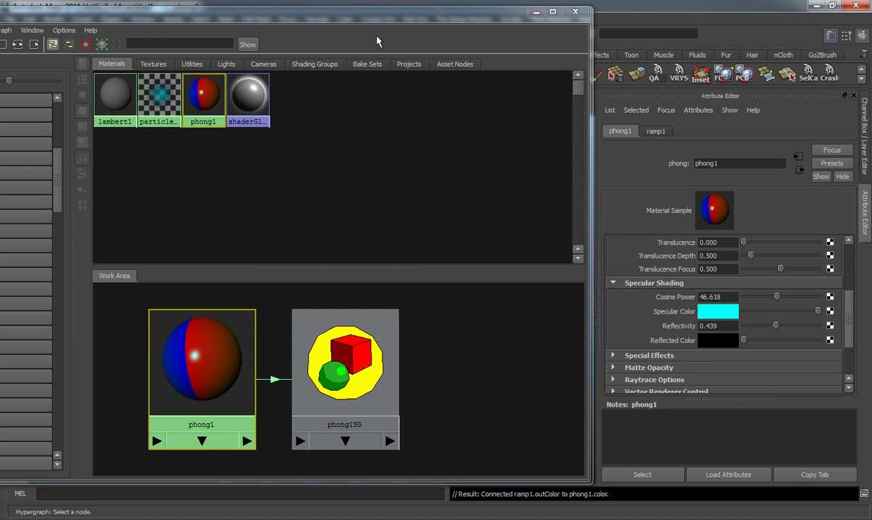
{"action": "left_click_drag", "start_coordinate": [383, 20], "coordinate": [482, 51]}
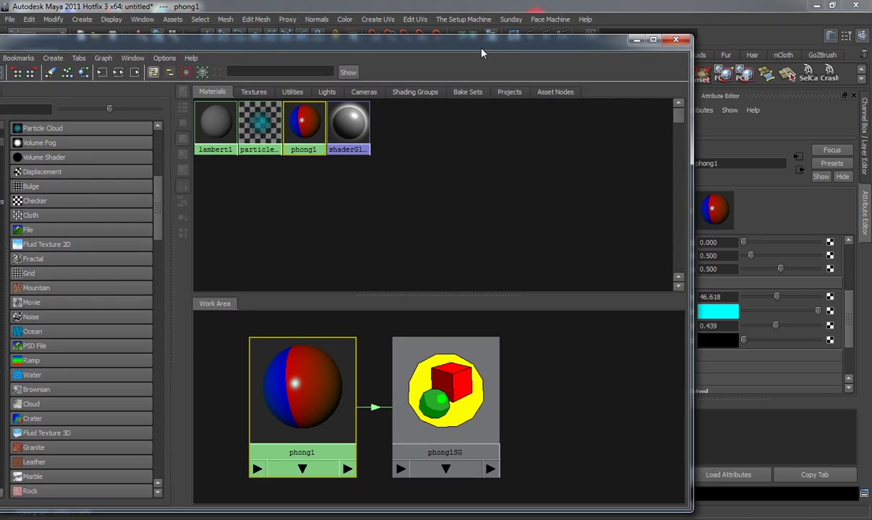
Step: Close phong1's attribute panel and open the Connection Editor for phong1 from the Window menu
{"action": "left_click", "coordinate": [853, 97]}
{"action": "left_click_drag", "start_coordinate": [400, 44], "coordinate": [486, 21]}
{"action": "left_click", "coordinate": [219, 36]}
{"action": "left_click", "coordinate": [233, 80]}
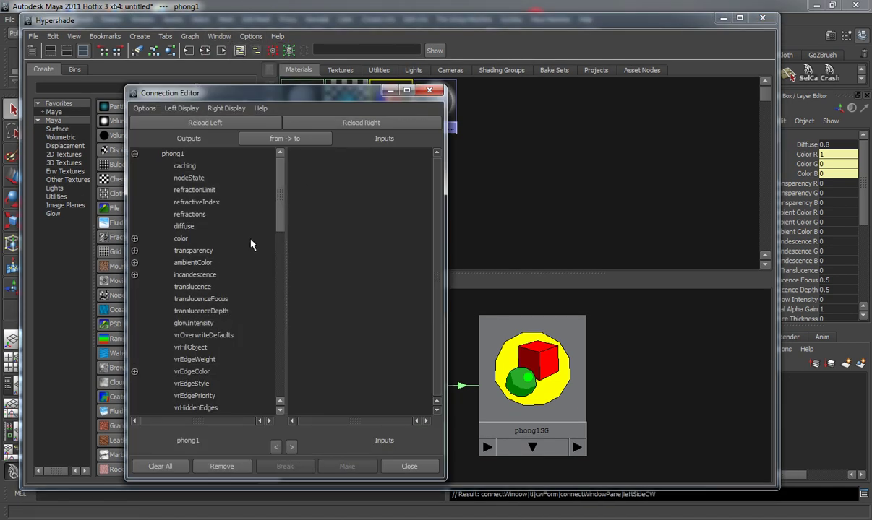
{"action": "left_click_drag", "start_coordinate": [238, 94], "coordinate": [679, 37]}
{"action": "left_click_drag", "start_coordinate": [414, 20], "coordinate": [352, 16]}
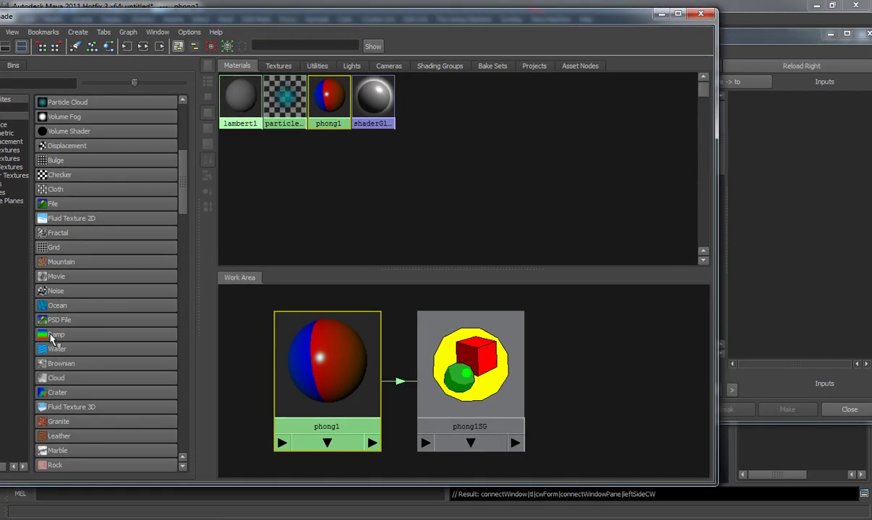
Step: Create a Blinn material, blinn1, and place it to the right of phong1SG
{"action": "scroll", "coordinate": [101, 206], "scroll_direction": "up", "scroll_amount": 5}
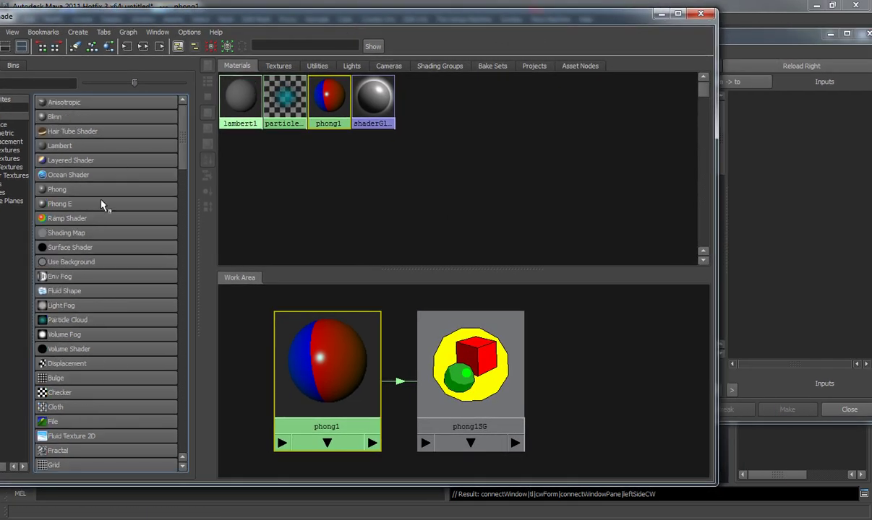
{"action": "left_click", "coordinate": [54, 116]}
{"action": "left_click_drag", "start_coordinate": [246, 333], "coordinate": [587, 365]}
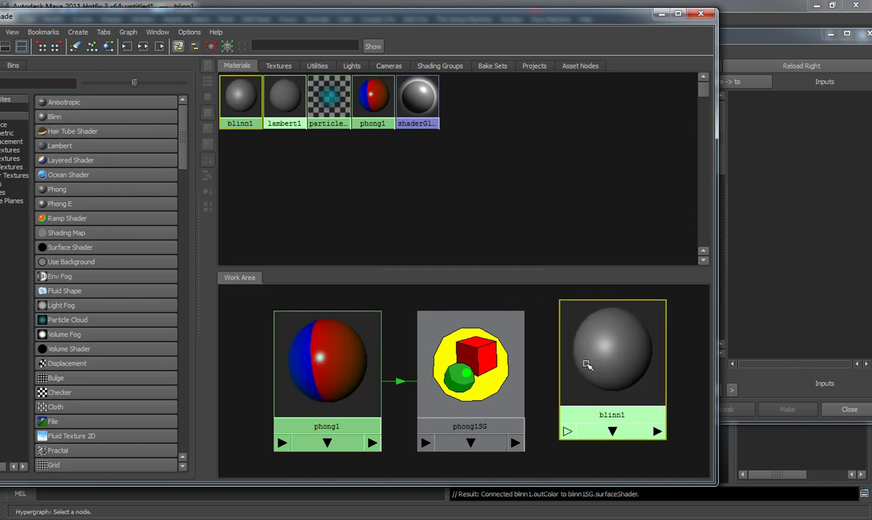
{"action": "left_click", "coordinate": [747, 65]}
Step: Load blinn1 as the target and connect phong1's color output to blinn1's color input
{"action": "left_click", "coordinate": [723, 65]}
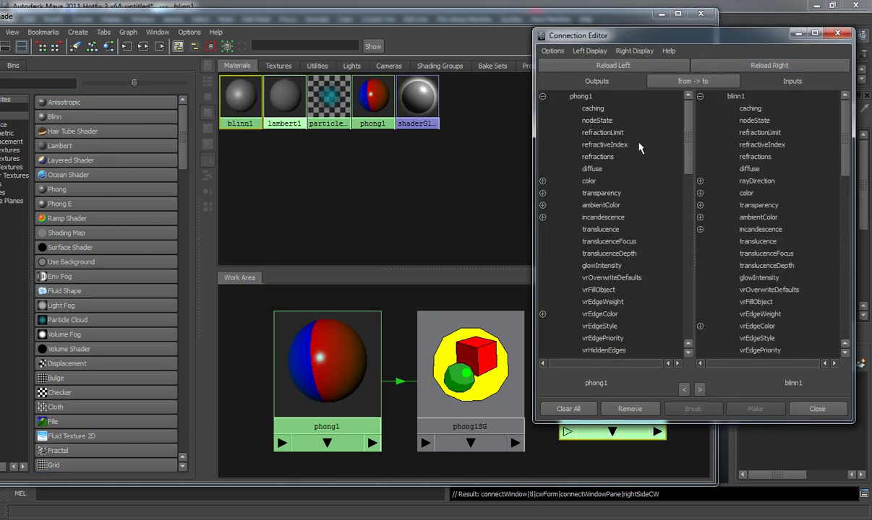
{"action": "left_click_drag", "start_coordinate": [625, 37], "coordinate": [585, 34]}
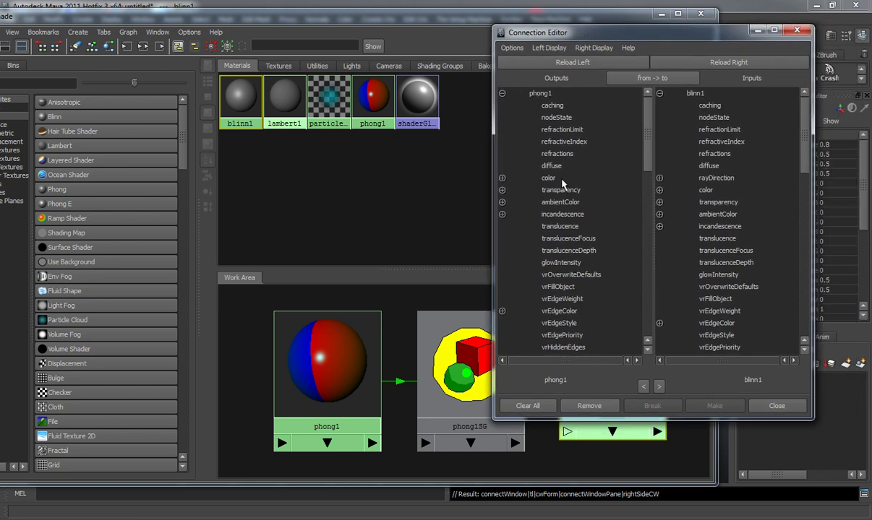
{"action": "left_click", "coordinate": [515, 178]}
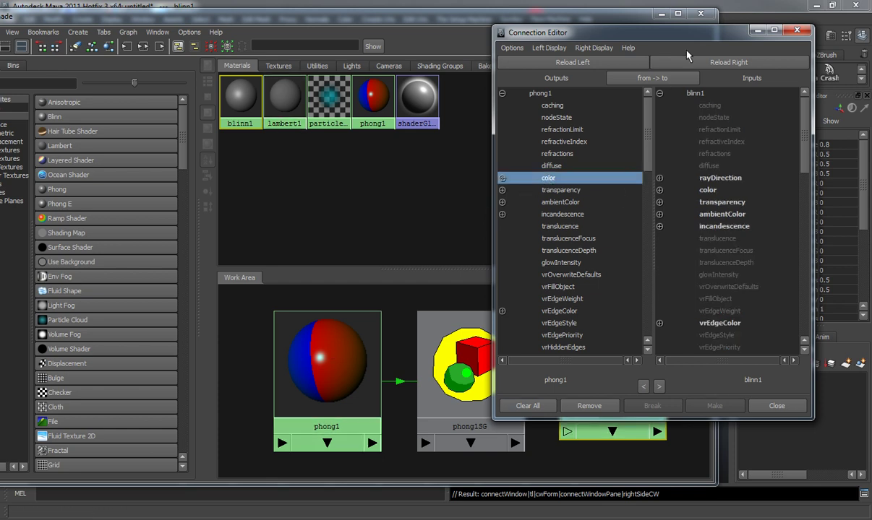
{"action": "left_click_drag", "start_coordinate": [647, 34], "coordinate": [341, 59]}
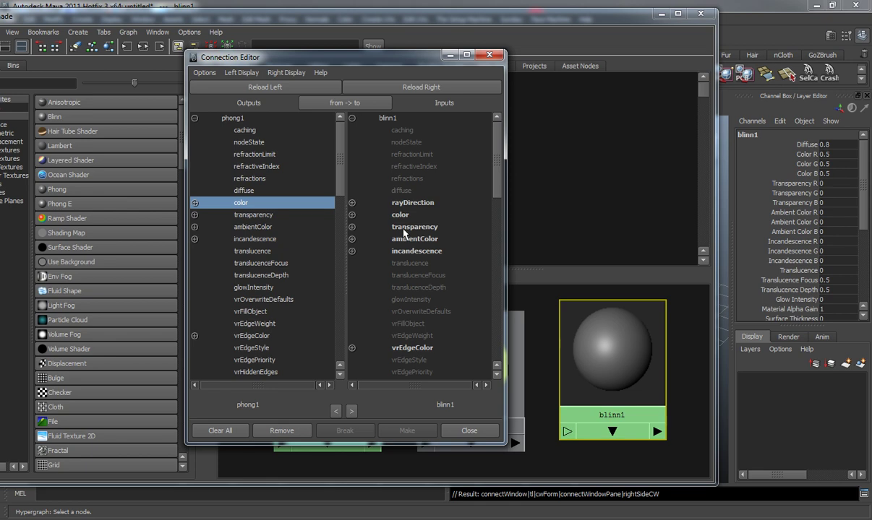
{"action": "left_click", "coordinate": [400, 215]}
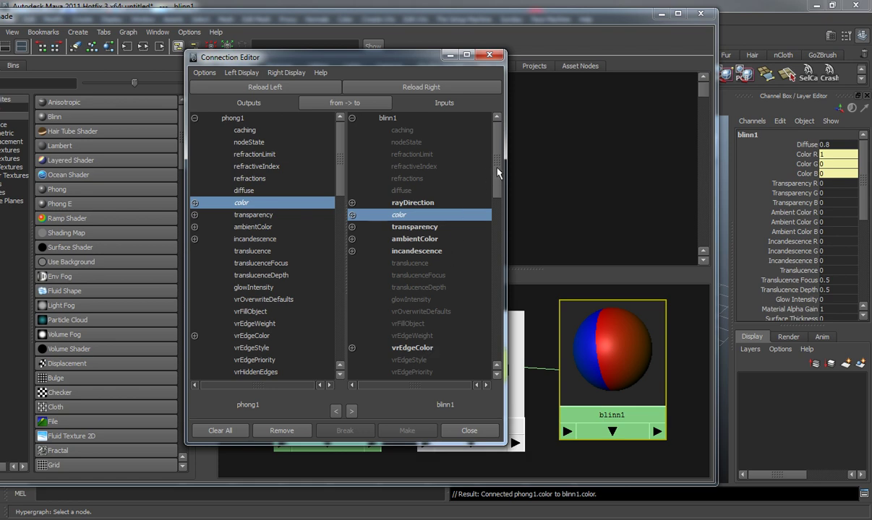
{"action": "scroll", "coordinate": [498, 171], "scroll_direction": "down", "scroll_amount": 4}
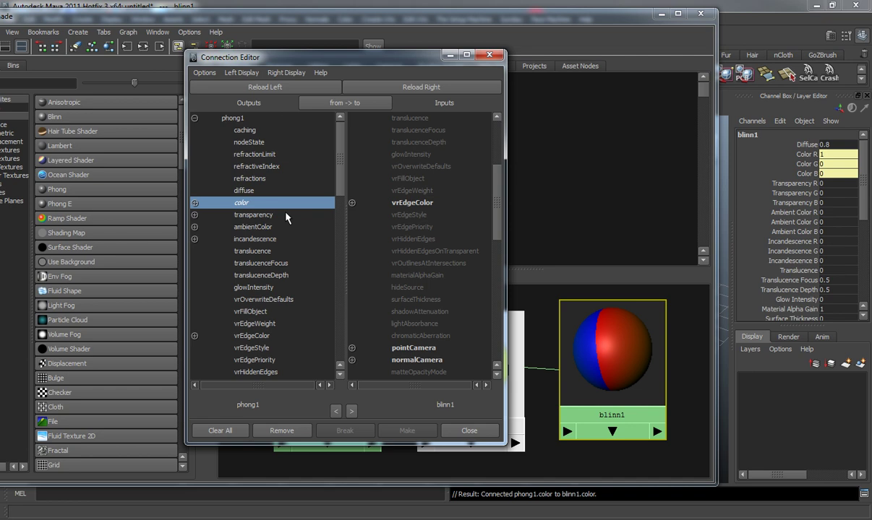
{"action": "left_click_drag", "start_coordinate": [496, 190], "coordinate": [497, 150]}
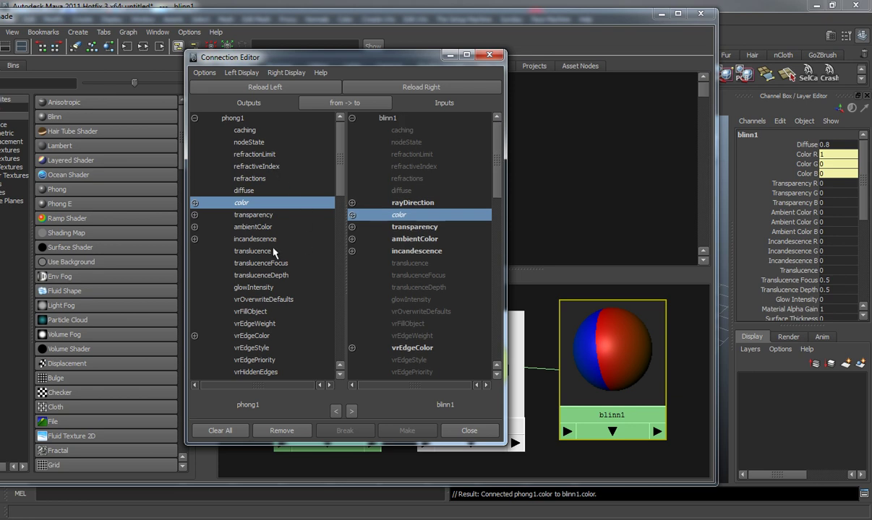
Step: Close the Connection Editor, tear off the Help menu, then close it and clear the selection
{"action": "left_click", "coordinate": [489, 55]}
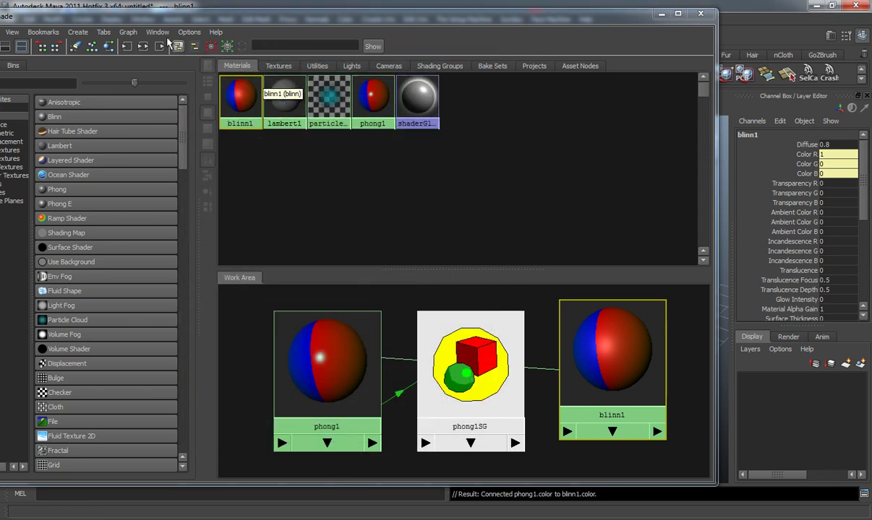
{"action": "left_click", "coordinate": [157, 31]}
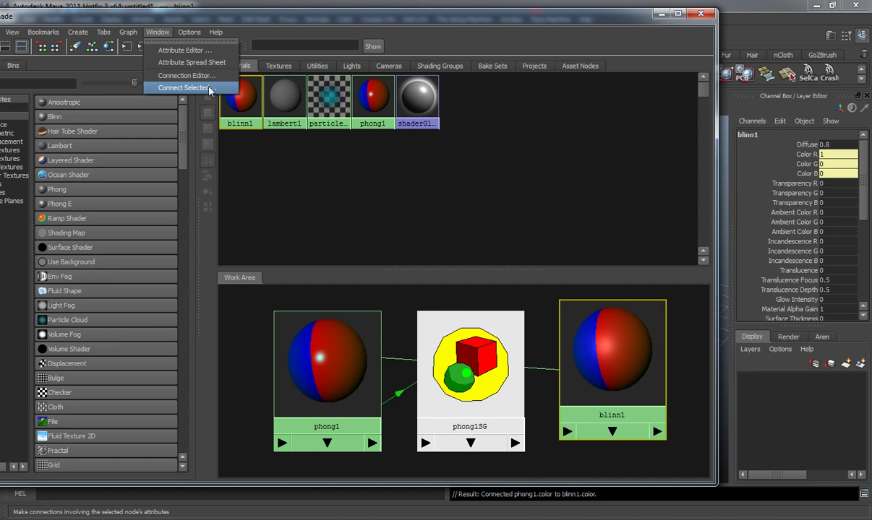
{"action": "mouse_move", "coordinate": [189, 32]}
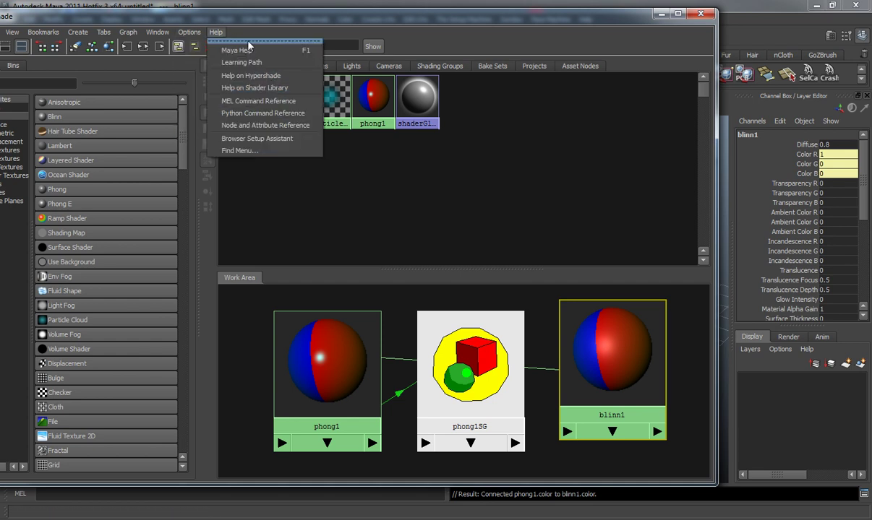
{"action": "left_click", "coordinate": [233, 40]}
{"action": "left_click_drag", "start_coordinate": [297, 41], "coordinate": [337, 71]}
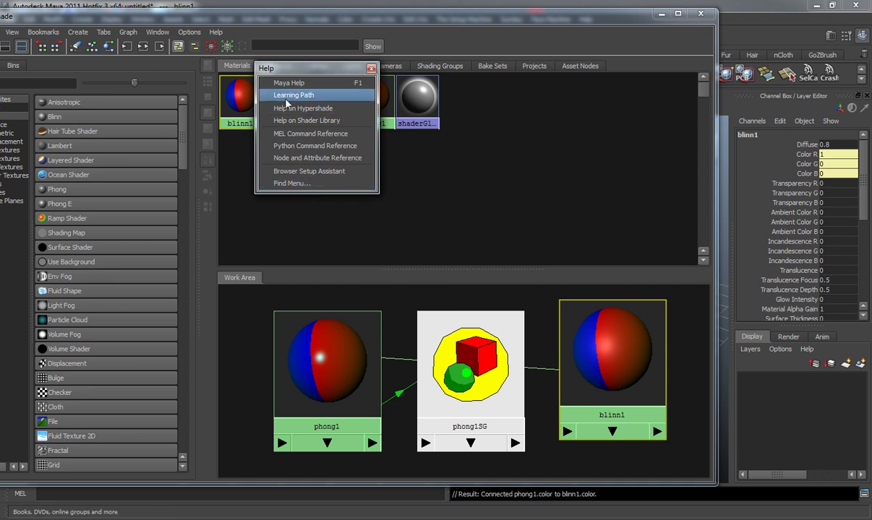
{"action": "left_click", "coordinate": [371, 69]}
{"action": "left_click", "coordinate": [401, 170]}
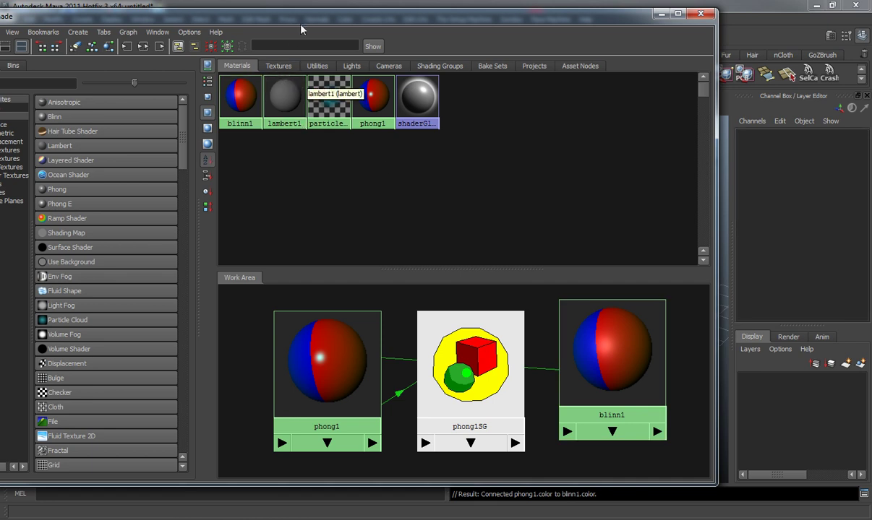
Step: On the Textures tab, create four more ramps (ramp2 to ramp5), then view the Utilities tab
{"action": "left_click_drag", "start_coordinate": [284, 21], "coordinate": [376, 16]}
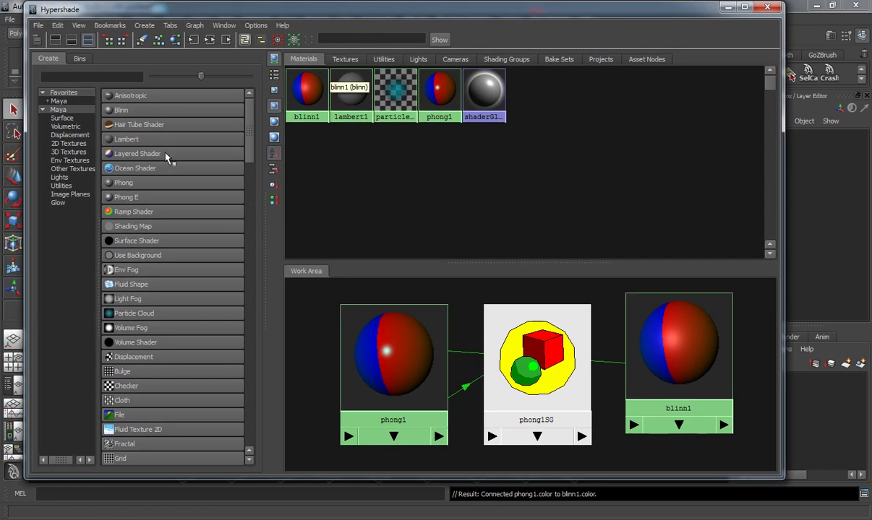
{"action": "left_click", "coordinate": [346, 59]}
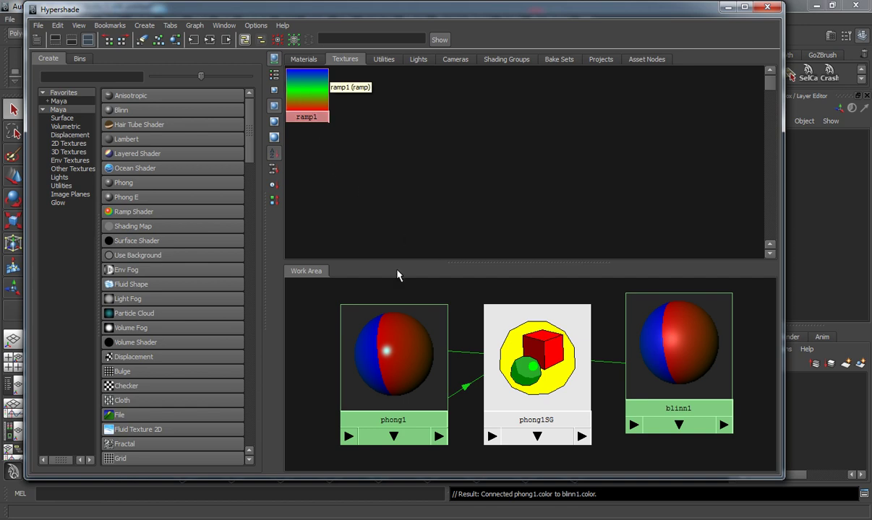
{"action": "scroll", "coordinate": [137, 397], "scroll_direction": "down", "scroll_amount": 3}
{"action": "scroll", "coordinate": [143, 392], "scroll_direction": "down", "scroll_amount": 1}
{"action": "left_click", "coordinate": [119, 372]}
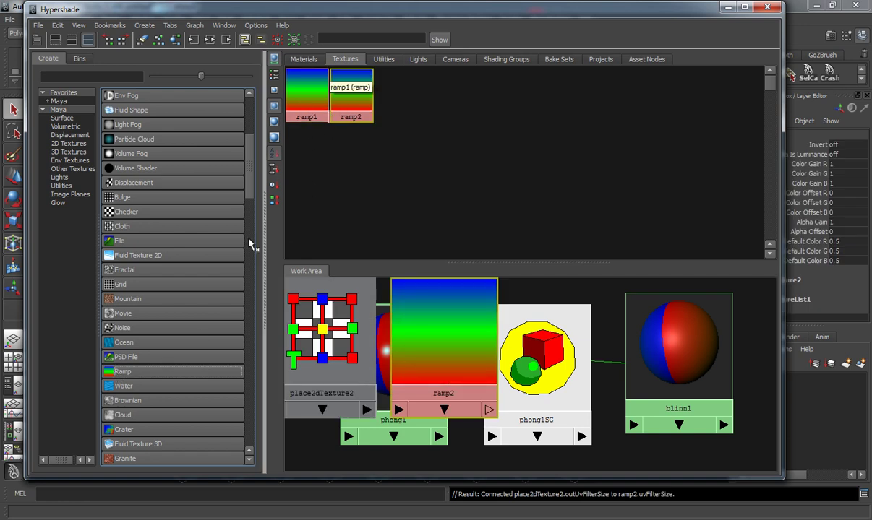
{"action": "left_click", "coordinate": [124, 372]}
{"action": "left_click", "coordinate": [126, 373]}
{"action": "left_click", "coordinate": [126, 372]}
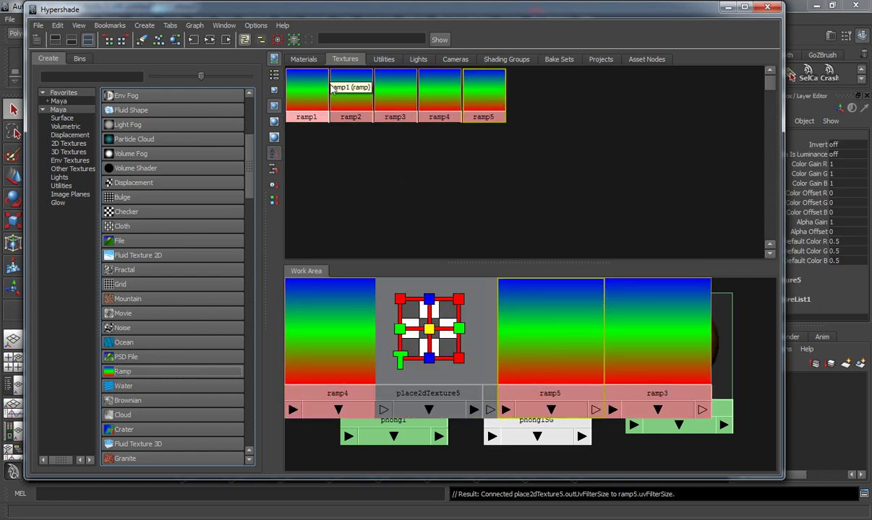
{"action": "left_click", "coordinate": [384, 59]}
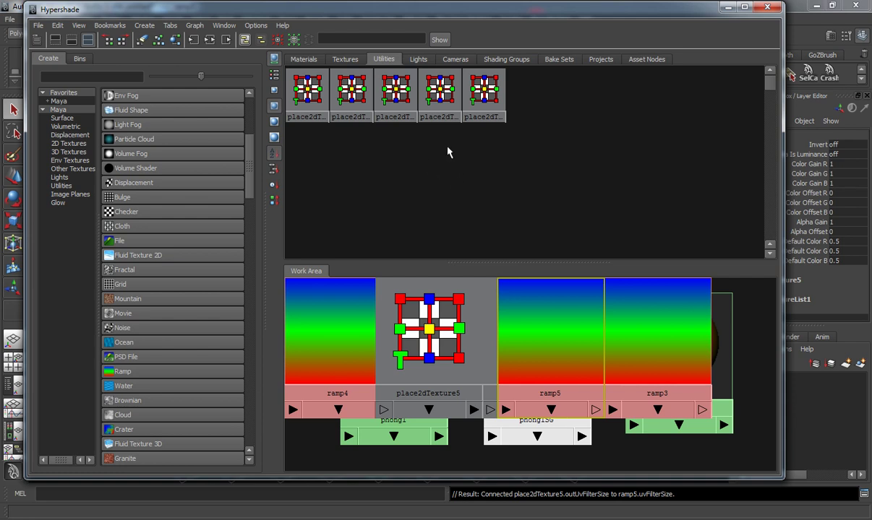
Step: Browse the Lights, Cameras, Shading Groups, Bake Sets, Projects and Asset Nodes tabs in turn
{"action": "left_click", "coordinate": [418, 60]}
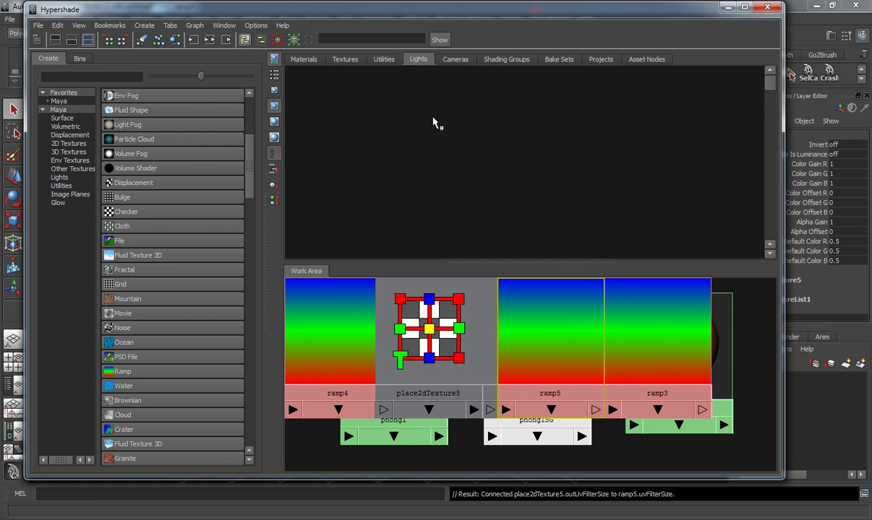
{"action": "left_click", "coordinate": [454, 59]}
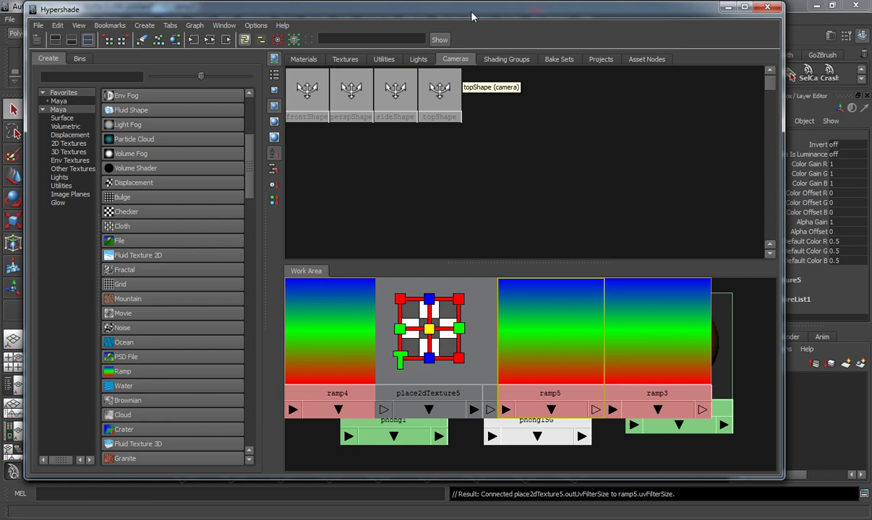
{"action": "left_click_drag", "start_coordinate": [471, 16], "coordinate": [581, 107]}
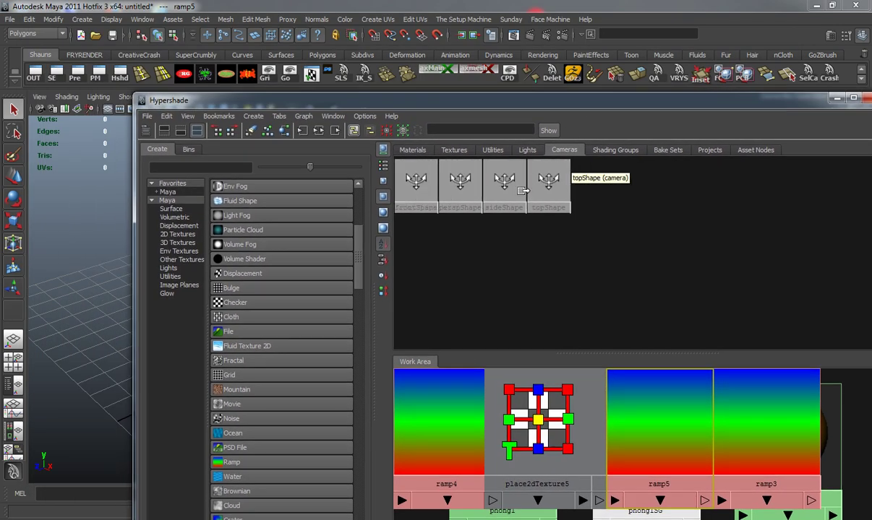
{"action": "mouse_move", "coordinate": [644, 103]}
{"action": "left_mouse_down"}
{"action": "mouse_move", "coordinate": [538, 56]}
{"action": "mouse_move", "coordinate": [544, 40]}
{"action": "left_mouse_up"}
{"action": "left_click", "coordinate": [519, 82]}
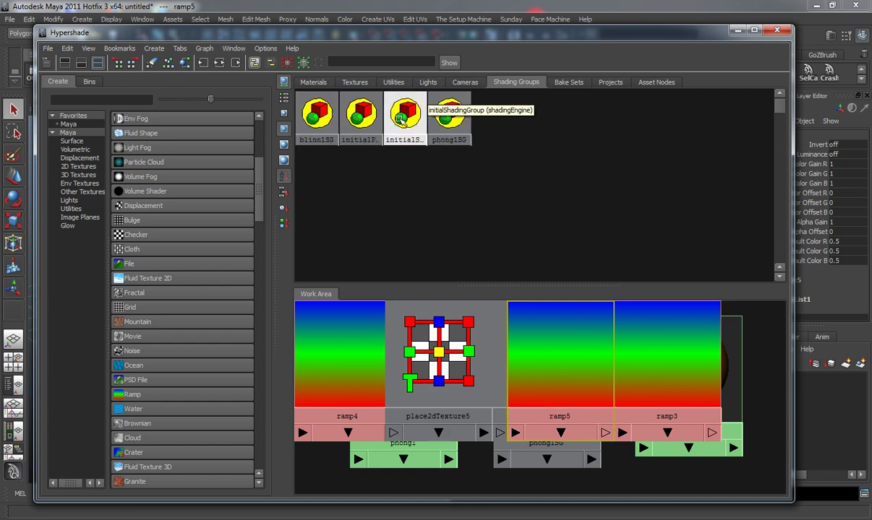
{"action": "left_click", "coordinate": [561, 83]}
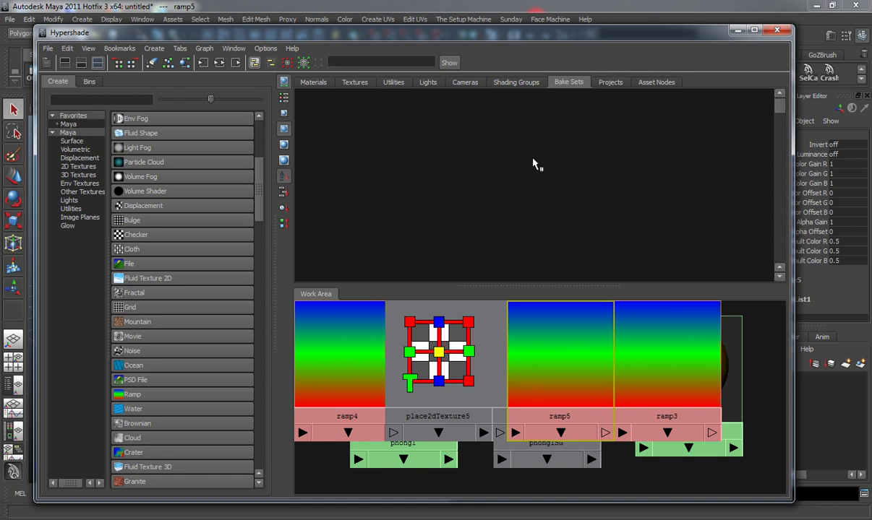
{"action": "left_click", "coordinate": [609, 82]}
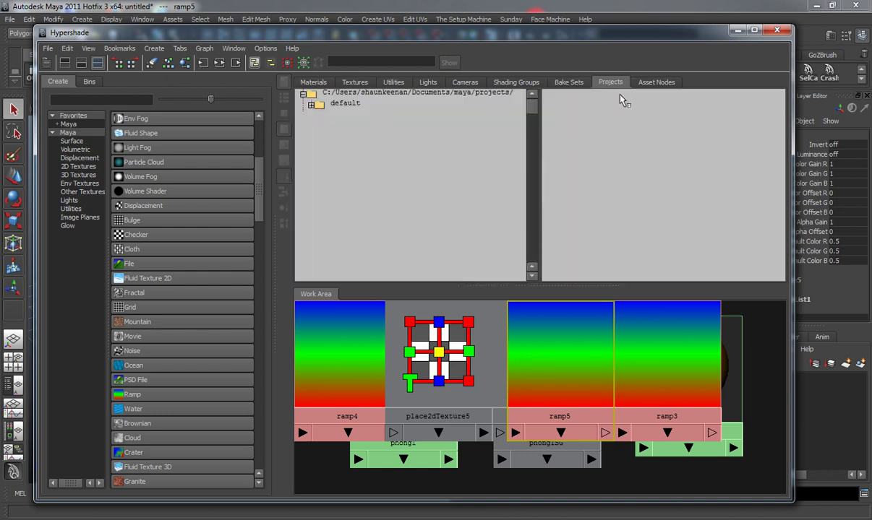
{"action": "left_click", "coordinate": [649, 83]}
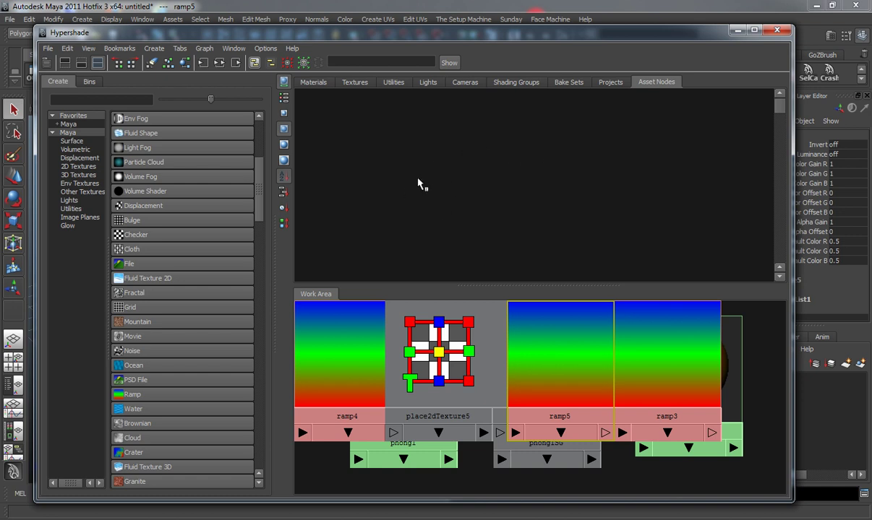
Step: Show the Materials tab and widen the creation category tree and node list
{"action": "left_click", "coordinate": [315, 84]}
{"action": "left_click_drag", "start_coordinate": [314, 32], "coordinate": [330, 10]}
{"action": "left_click_drag", "start_coordinate": [124, 199], "coordinate": [149, 227]}
{"action": "left_click_drag", "start_coordinate": [286, 223], "coordinate": [394, 226]}
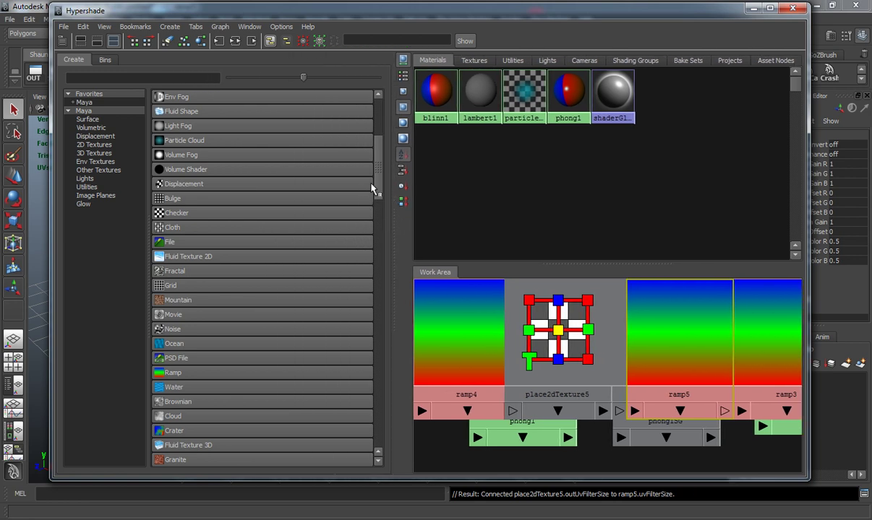
{"action": "left_click_drag", "start_coordinate": [377, 189], "coordinate": [381, 129]}
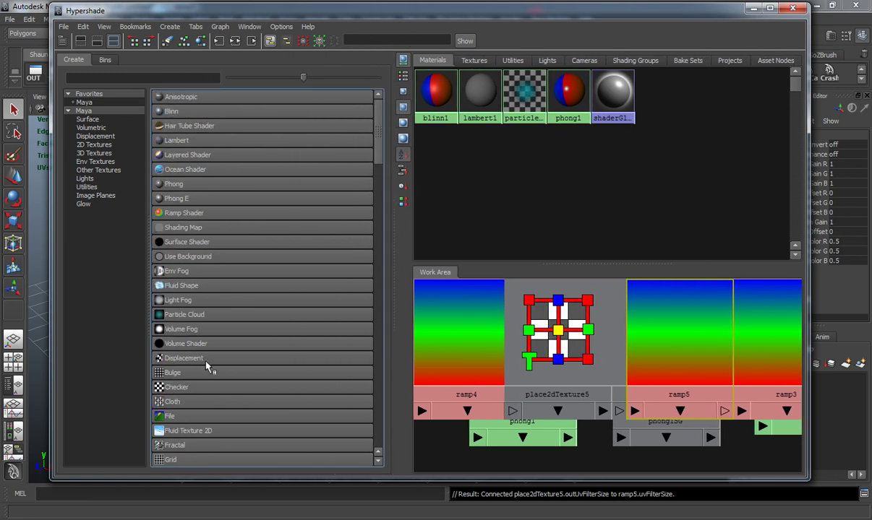
{"action": "left_click_drag", "start_coordinate": [379, 135], "coordinate": [354, 139]}
Step: Browse the Surface, Volumetric, Displacement, 2D/3D, Env and Other Textures categories, ending on Lights
{"action": "left_click", "coordinate": [97, 160]}
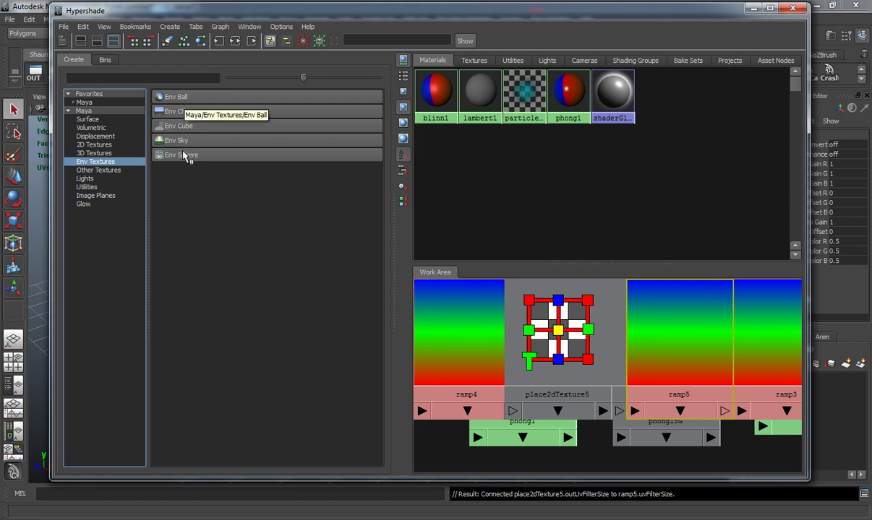
{"action": "left_click", "coordinate": [94, 120]}
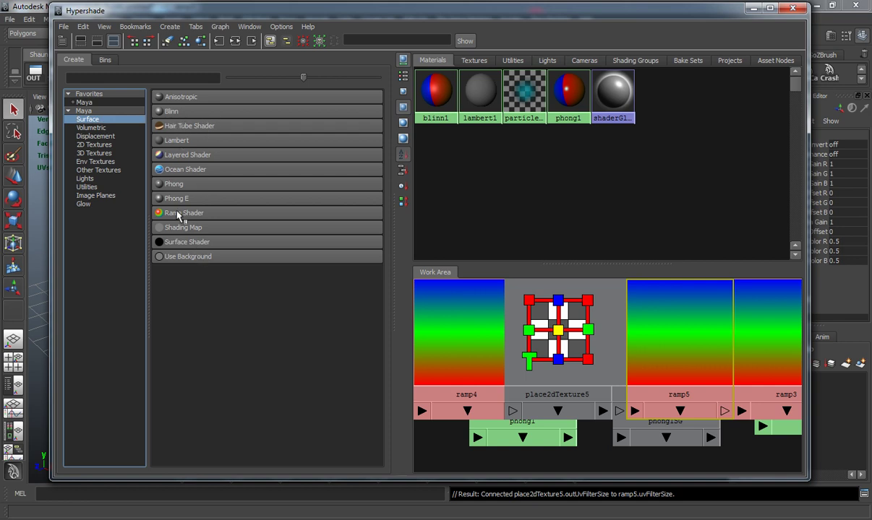
{"action": "left_click", "coordinate": [100, 128]}
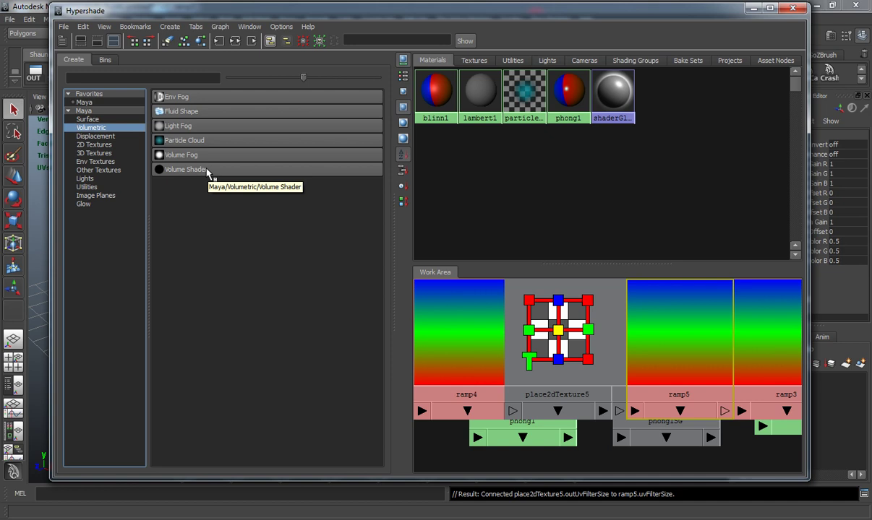
{"action": "left_click", "coordinate": [106, 137]}
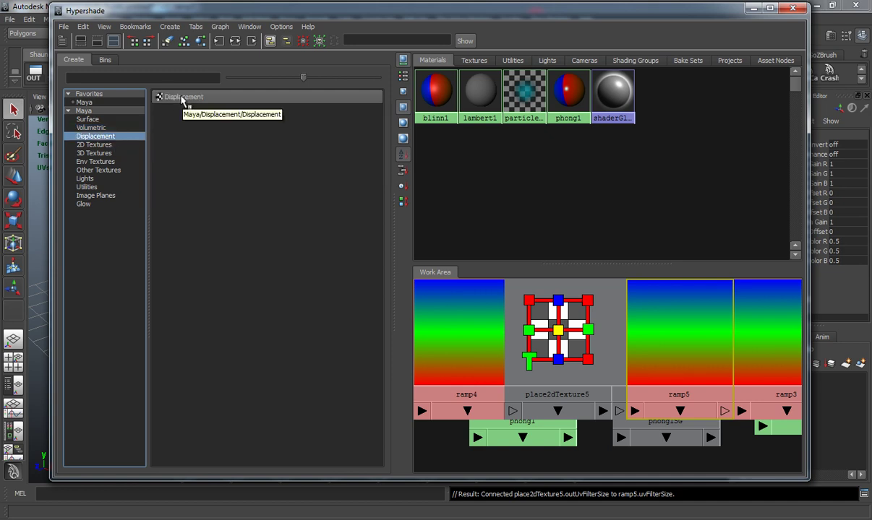
{"action": "left_click", "coordinate": [106, 145]}
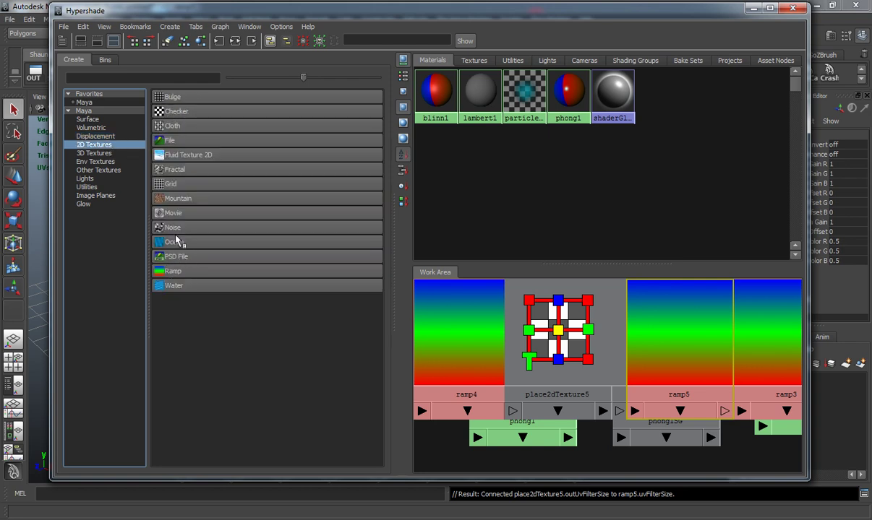
{"action": "left_click", "coordinate": [91, 152]}
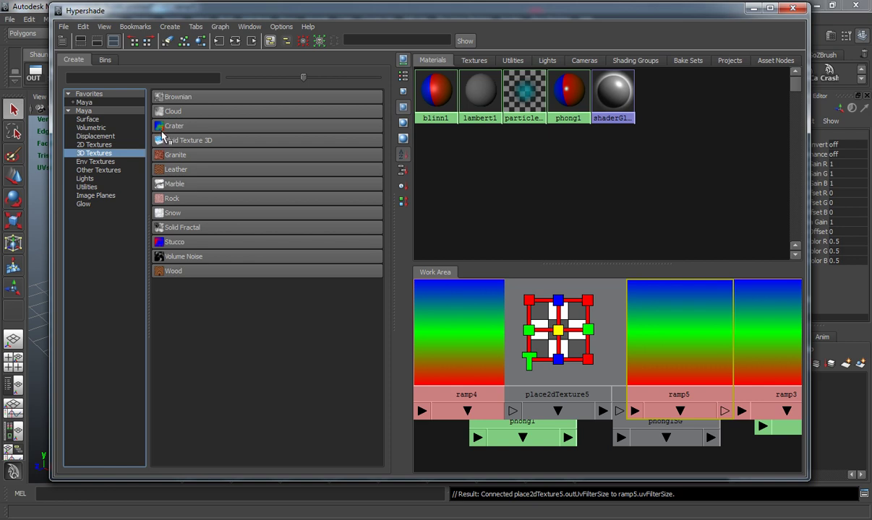
{"action": "left_click", "coordinate": [101, 163]}
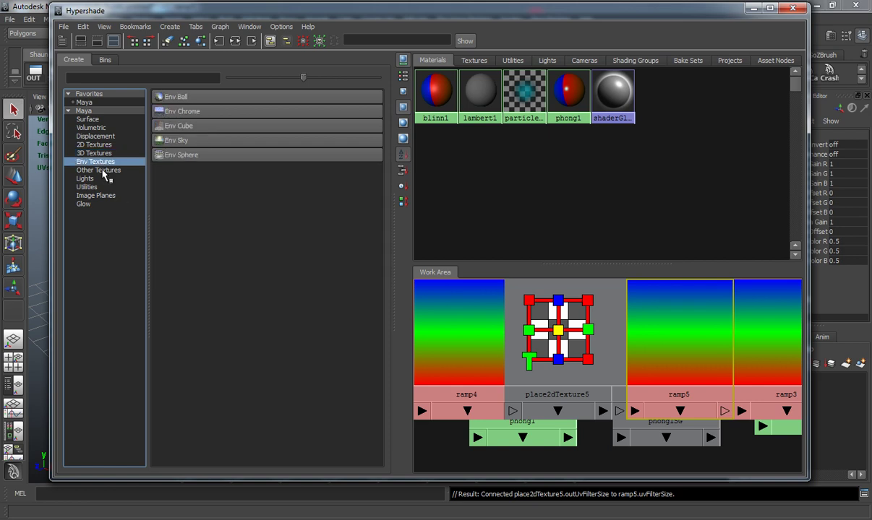
{"action": "left_click", "coordinate": [101, 171]}
{"action": "left_click", "coordinate": [96, 178]}
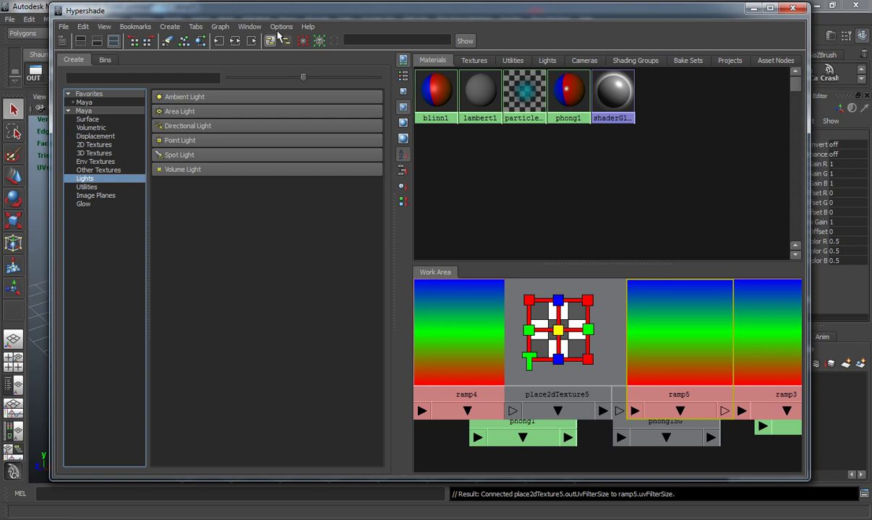
Step: Add an ambient light, ambientLightShape1, from the Lights creation category
{"action": "left_click_drag", "start_coordinate": [286, 11], "coordinate": [266, 167]}
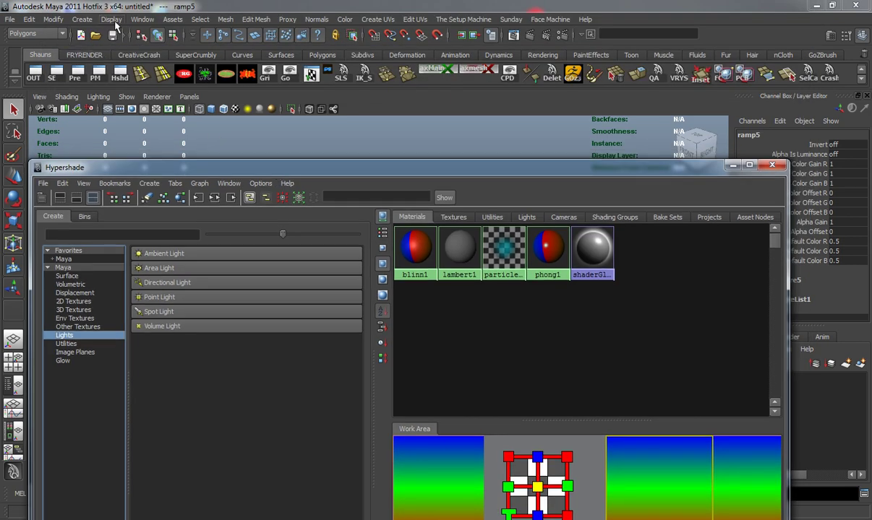
{"action": "left_click", "coordinate": [82, 19]}
{"action": "mouse_move", "coordinate": [104, 86]}
{"action": "left_click", "coordinate": [286, 172]}
{"action": "left_click_drag", "start_coordinate": [279, 168], "coordinate": [277, 327]}
{"action": "left_click", "coordinate": [152, 410]}
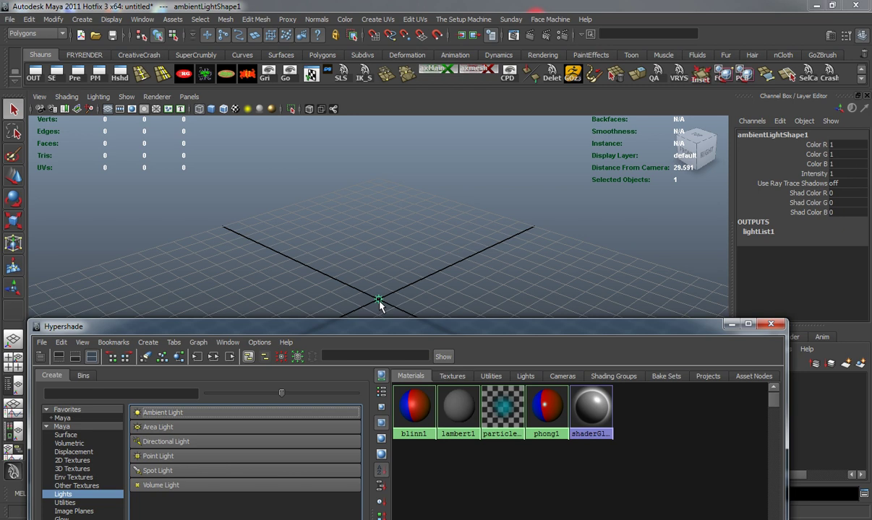
{"action": "left_click_drag", "start_coordinate": [394, 329], "coordinate": [429, 37]}
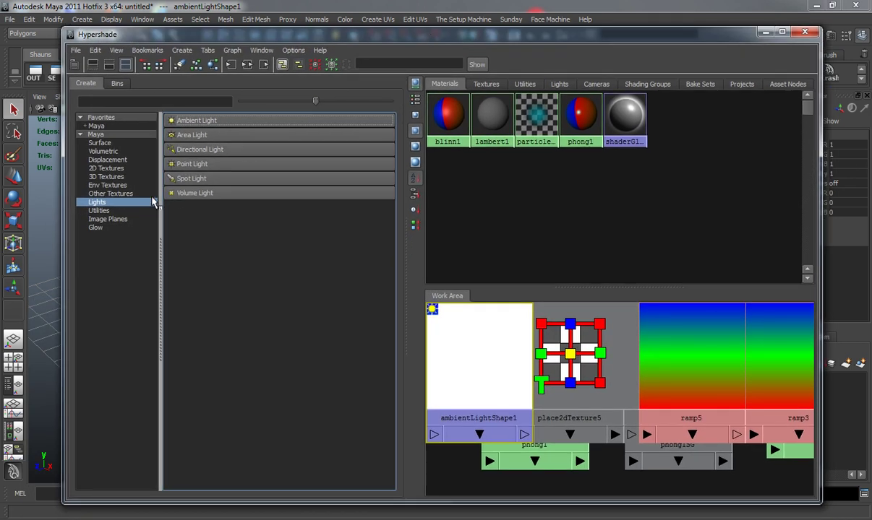
Step: List the Utilities category in the Create tree and scroll through its nodes
{"action": "left_click", "coordinate": [105, 209]}
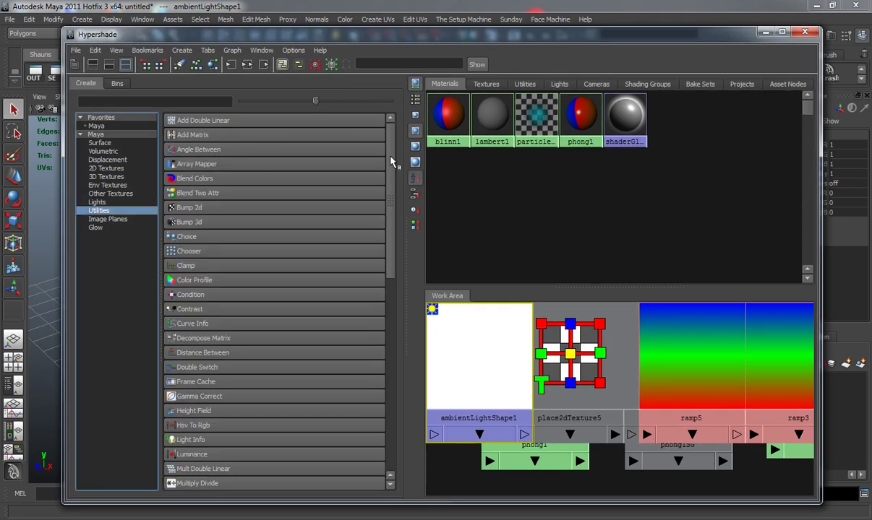
{"action": "left_click_drag", "start_coordinate": [390, 161], "coordinate": [380, 352]}
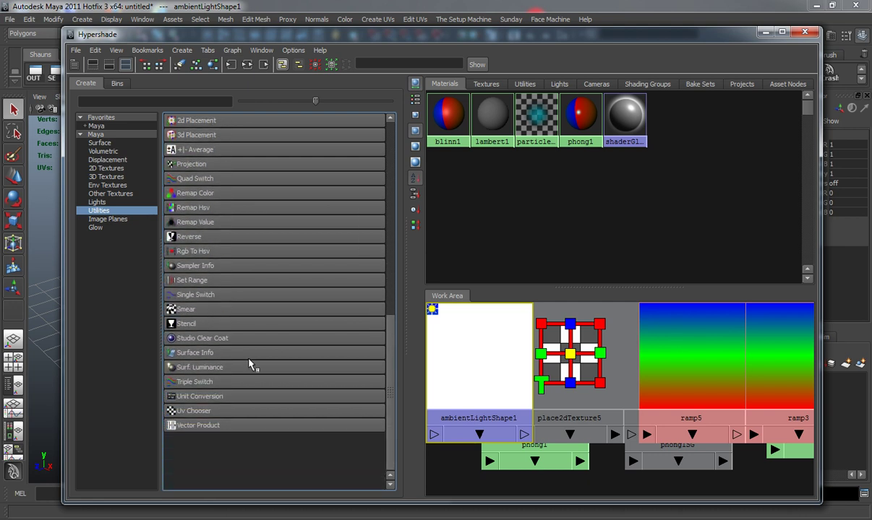
{"action": "scroll", "coordinate": [262, 263], "scroll_direction": "up", "scroll_amount": 10}
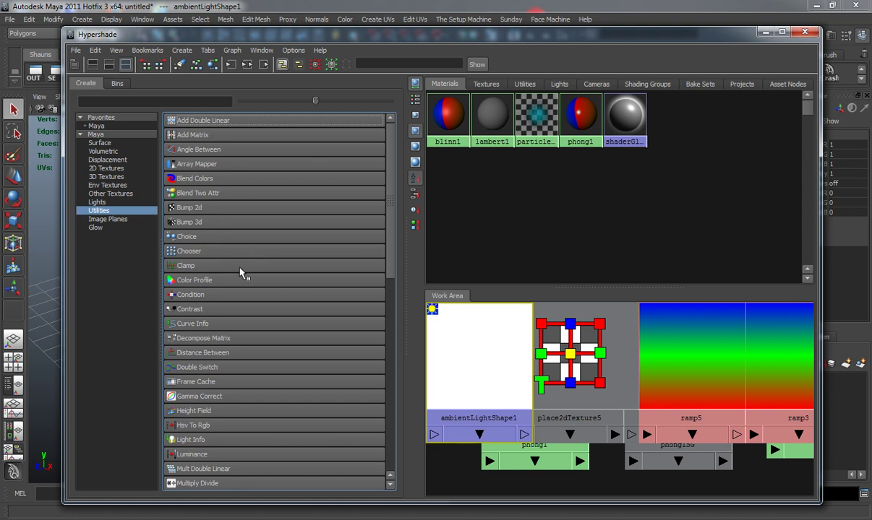
{"action": "scroll", "coordinate": [239, 253], "scroll_direction": "down", "scroll_amount": 4}
{"action": "scroll", "coordinate": [239, 282], "scroll_direction": "down", "scroll_amount": 2}
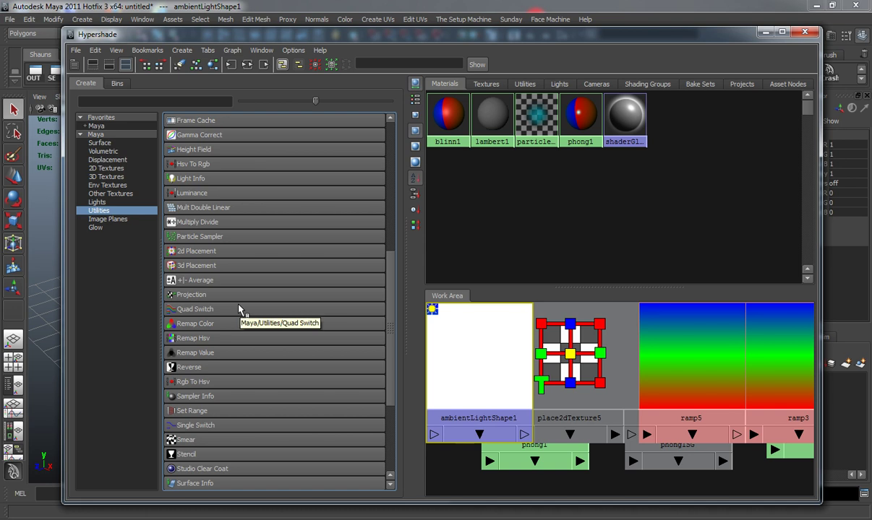
{"action": "scroll", "coordinate": [239, 322], "scroll_direction": "up", "scroll_amount": 3}
{"action": "scroll", "coordinate": [242, 309], "scroll_direction": "down", "scroll_amount": 6}
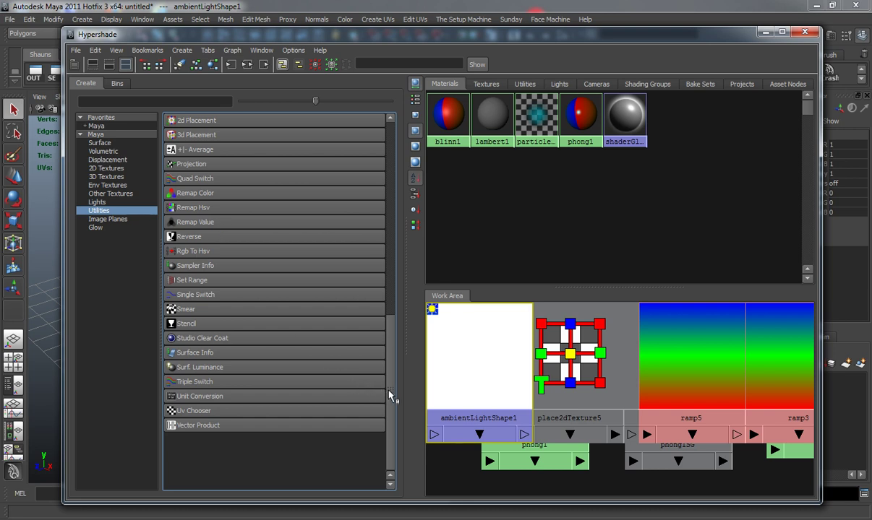
{"action": "left_click_drag", "start_coordinate": [391, 396], "coordinate": [391, 348]}
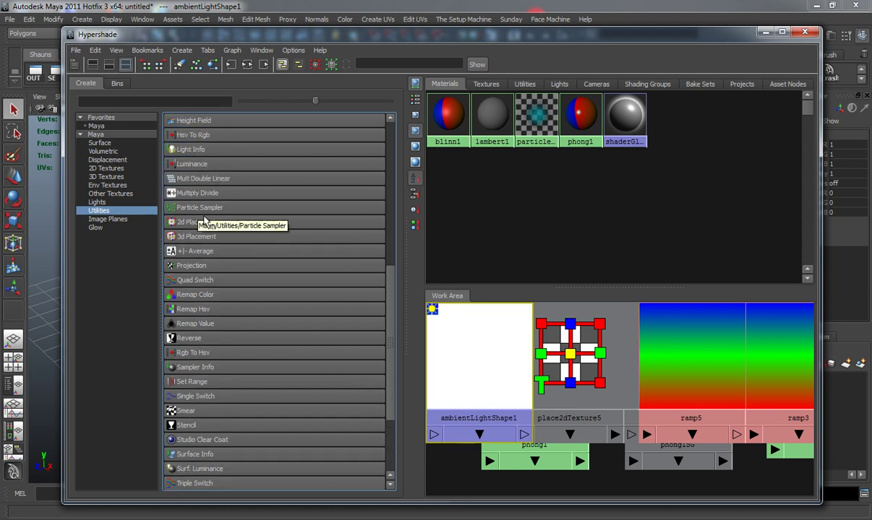
{"action": "left_click_drag", "start_coordinate": [390, 313], "coordinate": [277, 259]}
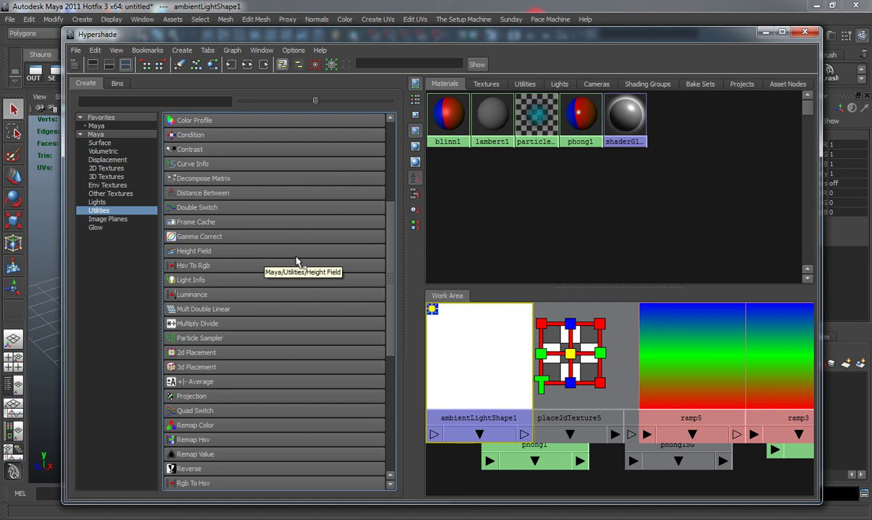
{"action": "left_click_drag", "start_coordinate": [393, 278], "coordinate": [207, 251]}
Step: Create an image plane, imagePlane1, and check it in the viewport
{"action": "left_click", "coordinate": [110, 219]}
{"action": "left_click", "coordinate": [184, 126]}
{"action": "left_click_drag", "start_coordinate": [391, 34], "coordinate": [396, 448]}
{"action": "scroll", "coordinate": [352, 330], "scroll_direction": "down", "scroll_amount": 3}
{"action": "scroll", "coordinate": [352, 334], "scroll_direction": "up", "scroll_amount": 8}
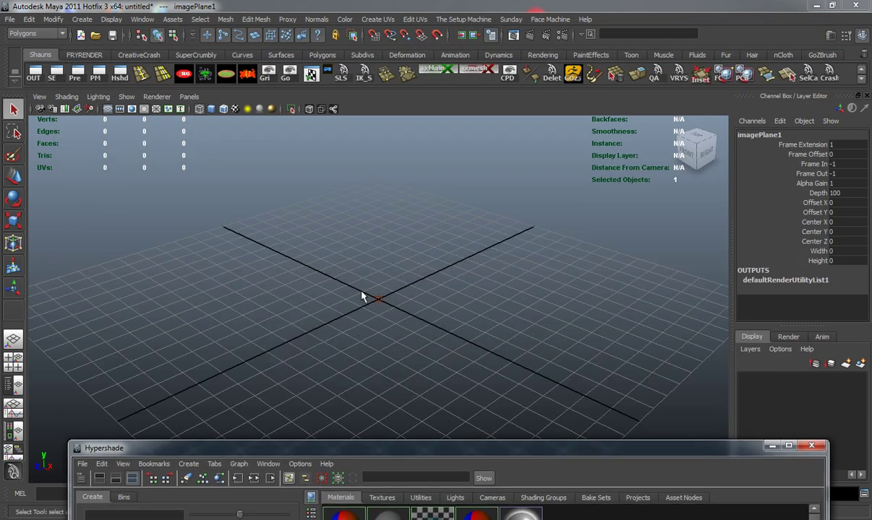
Step: Bring the Hypershade back and list the Glow category's single Optical FX node
{"action": "left_click_drag", "start_coordinate": [459, 448], "coordinate": [435, 57]}
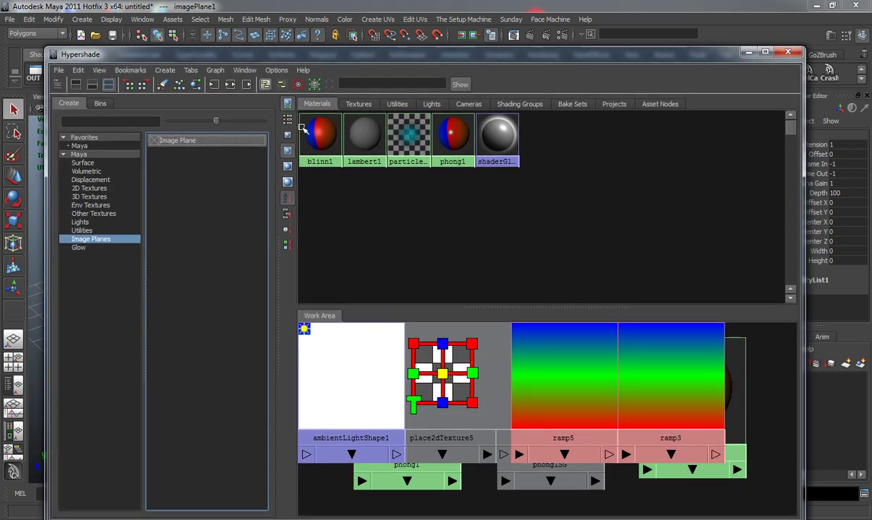
{"action": "left_click", "coordinate": [81, 247]}
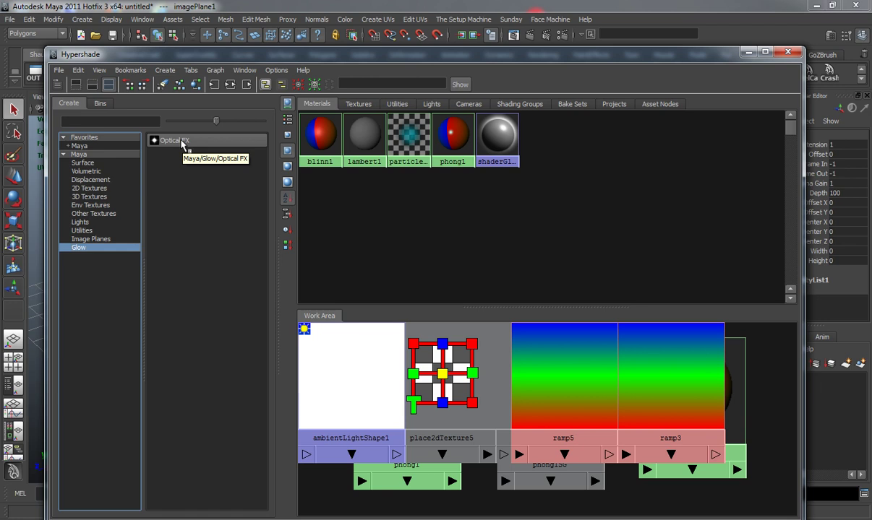
{"action": "left_click_drag", "start_coordinate": [515, 56], "coordinate": [504, 28]}
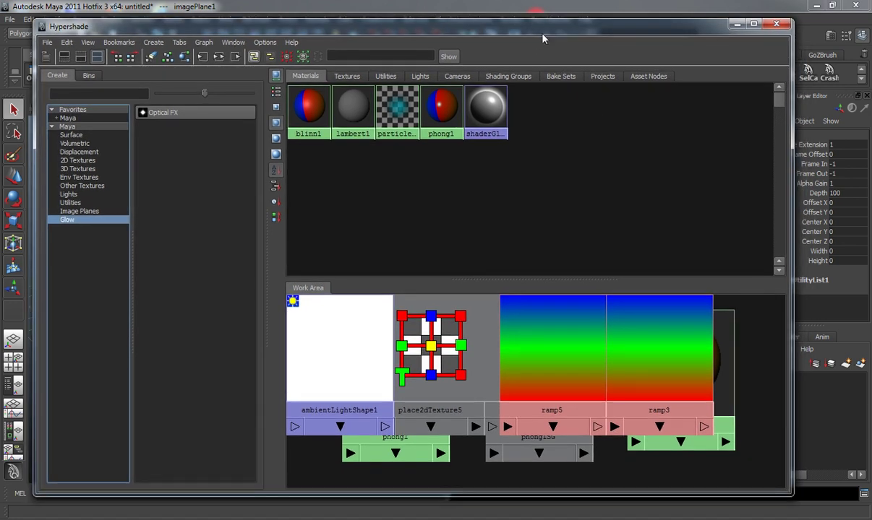
Step: Close the Hypershade window and click empty viewport space to deselect the image plane
{"action": "left_click", "coordinate": [776, 25]}
{"action": "left_click", "coordinate": [381, 259]}
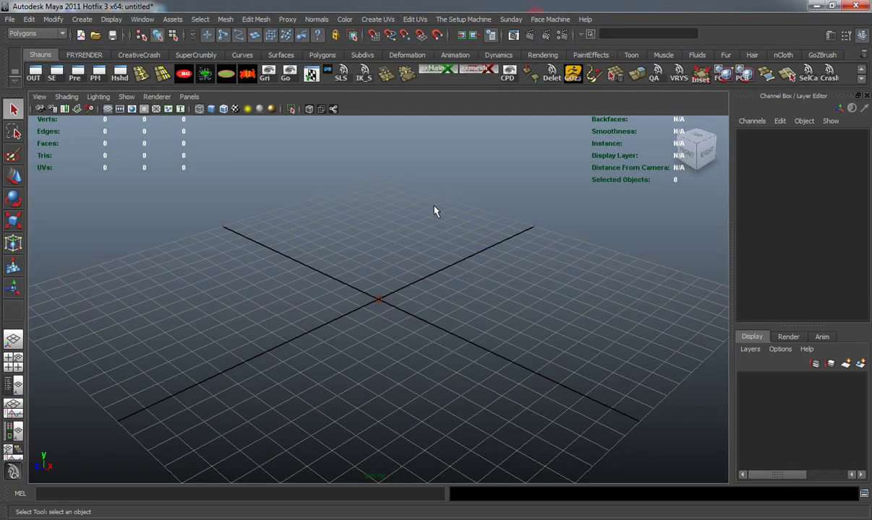